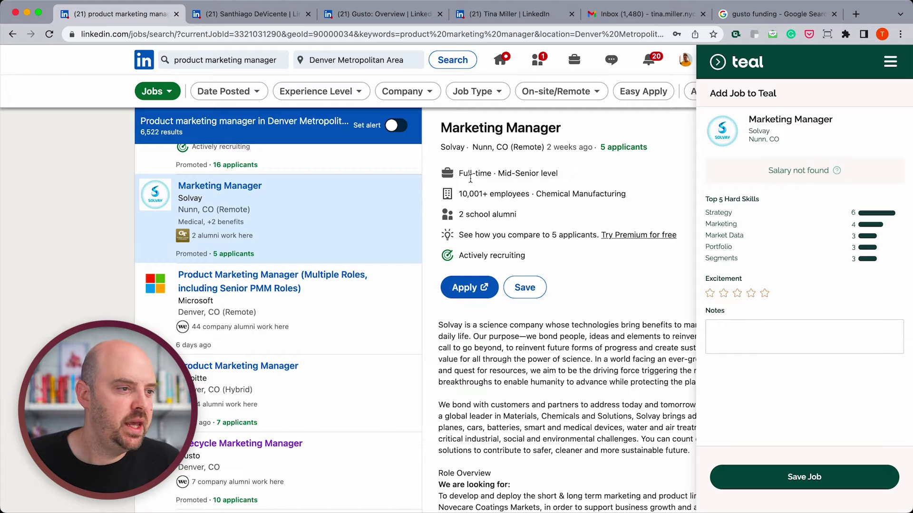
# Examine the salary ranges and top hard skills of the Microsoft and Deloitte Product Marketing Manager listings
pyautogui.click(370, 310)
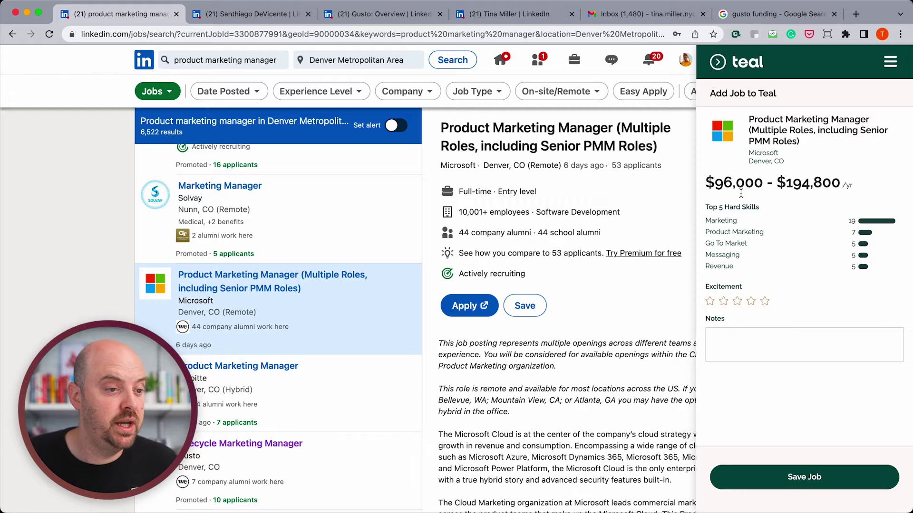
pyautogui.scroll(-5, 575, 386)
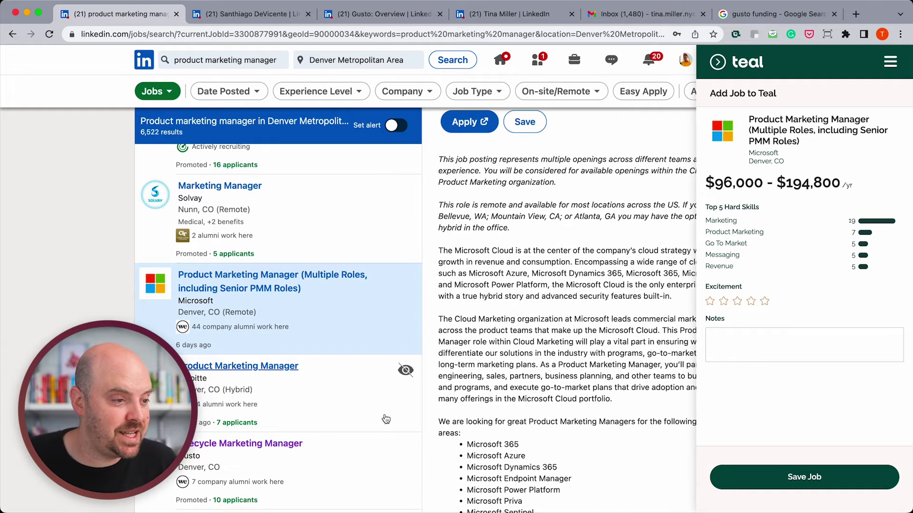
pyautogui.click(358, 393)
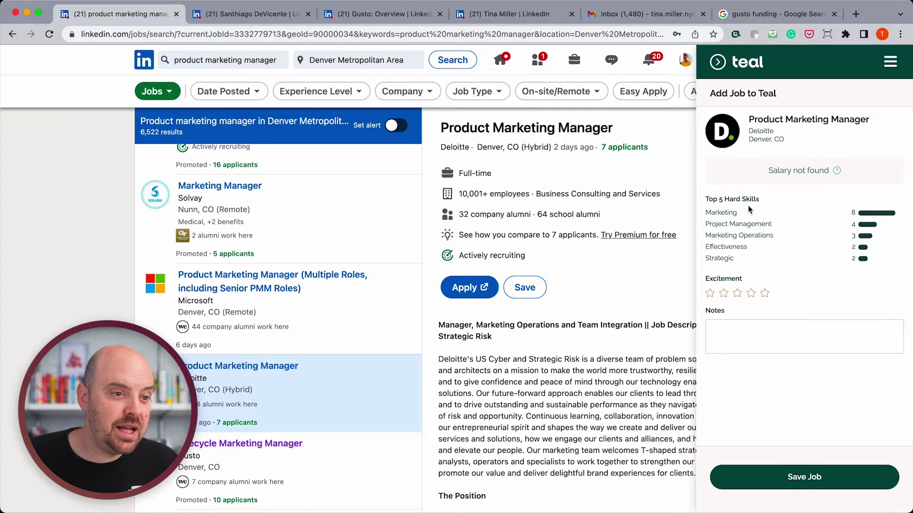
# Save Gusto's Lifecycle Marketing Manager job to Teal with a five-star excitement rating
pyautogui.scroll(-1, 306, 392)
pyautogui.click(350, 440)
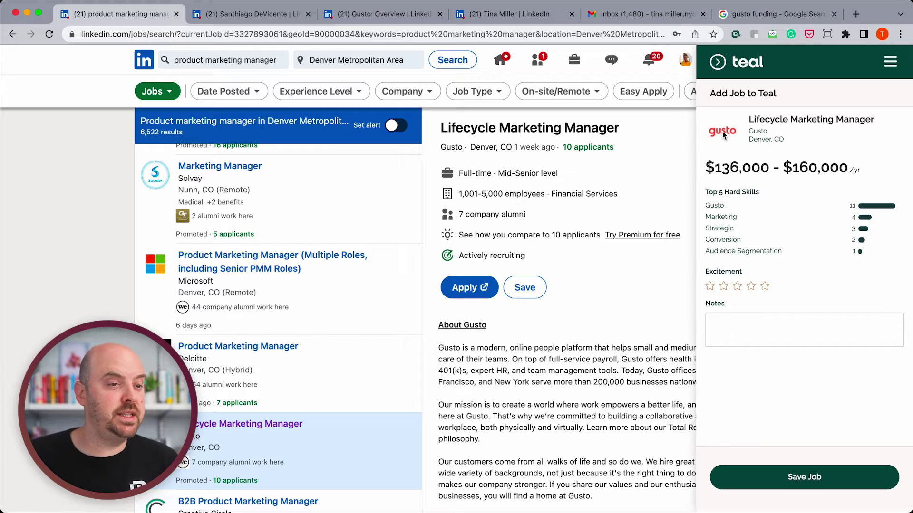
pyautogui.click(765, 285)
pyautogui.click(838, 486)
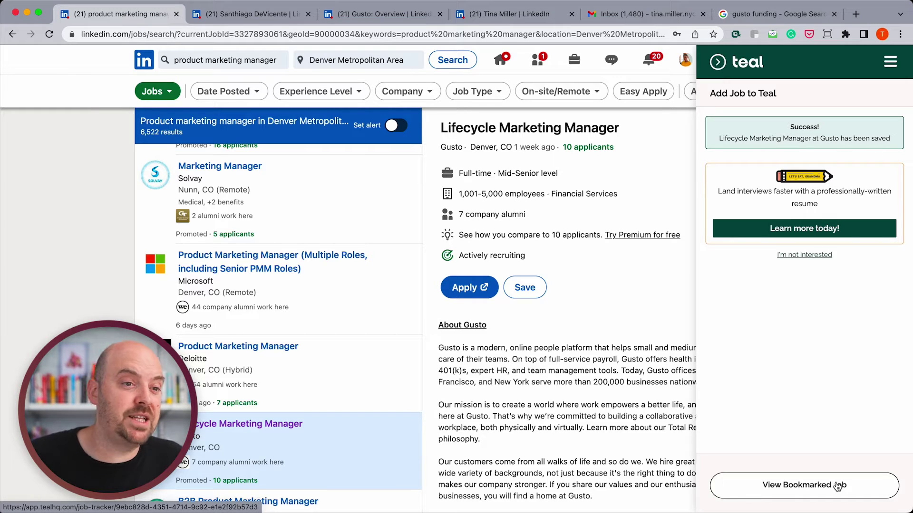
# Switch to the Gusto recruiter's LinkedIn profile and open the Teal form for saving the contact
pyautogui.click(245, 16)
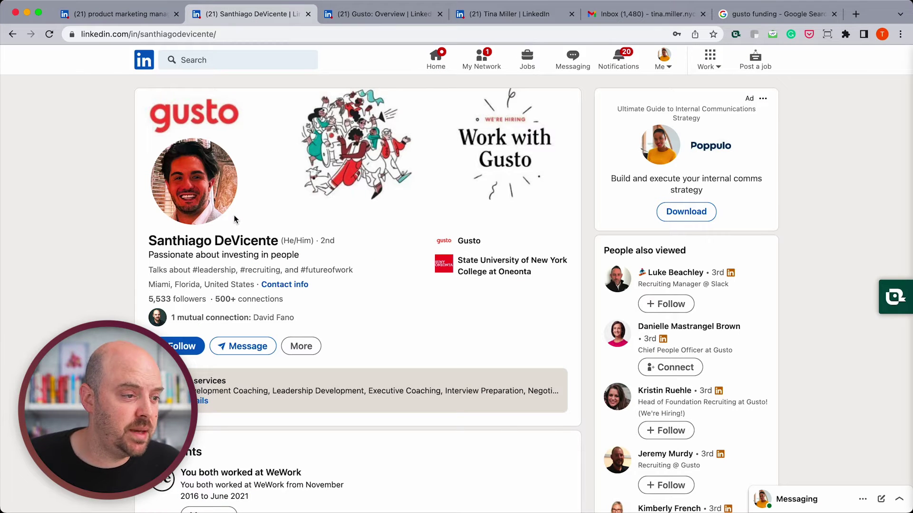
pyautogui.click(884, 297)
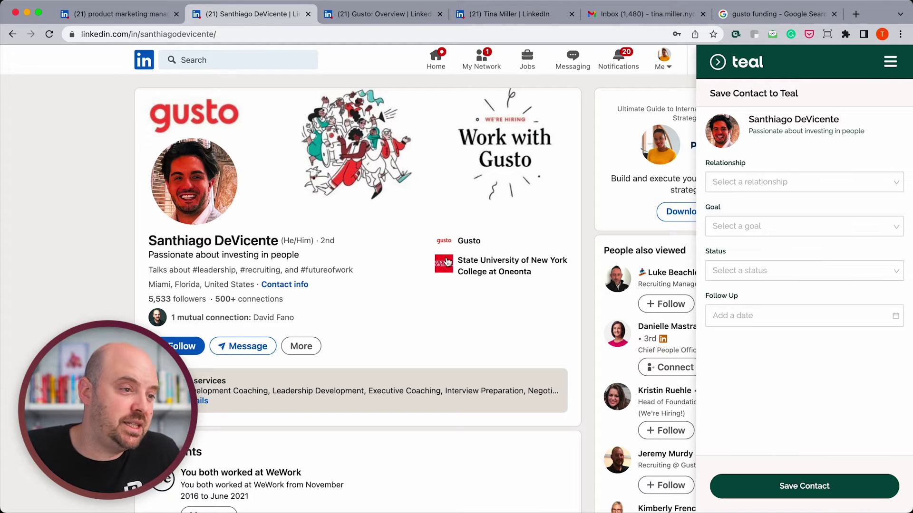
pyautogui.click(301, 346)
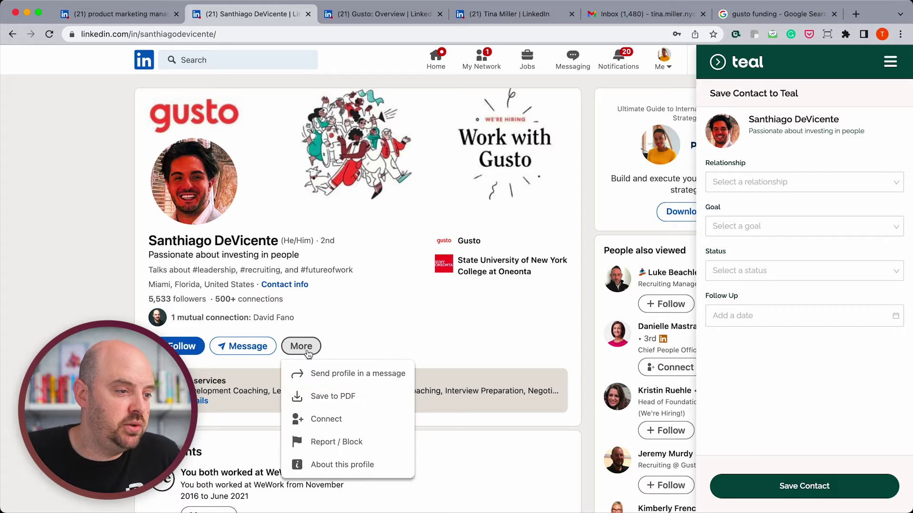
pyautogui.click(95, 288)
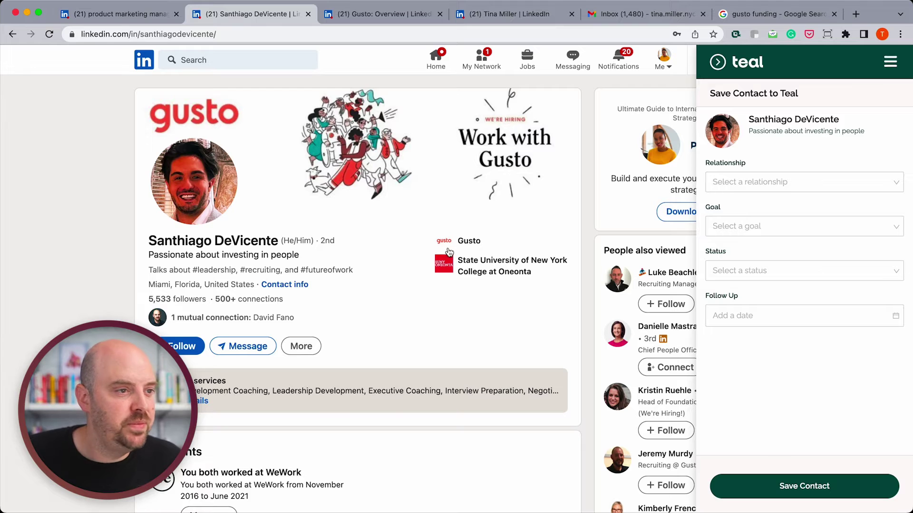
pyautogui.click(304, 349)
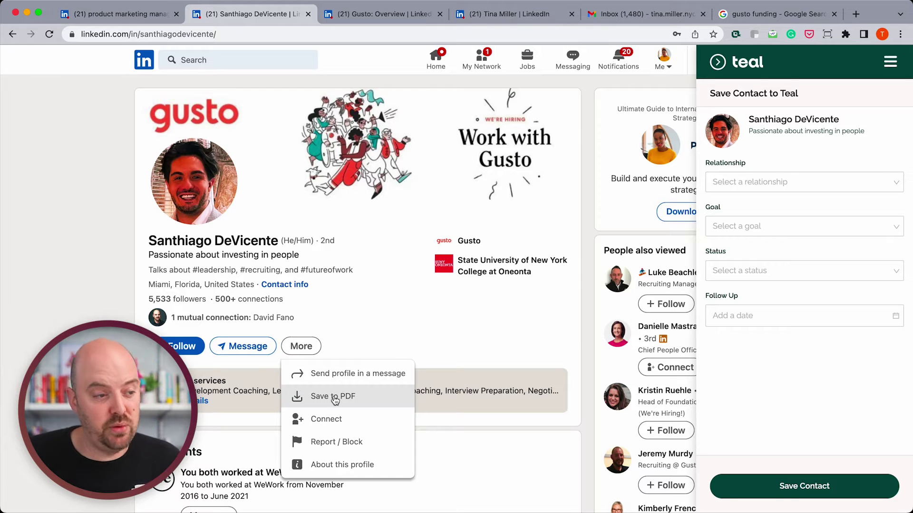
pyautogui.click(118, 212)
# Save the recruiter with relationship Co-Worker, goal Request Referral, status To be contacted and follow-up date 11/07/2022
pyautogui.click(751, 183)
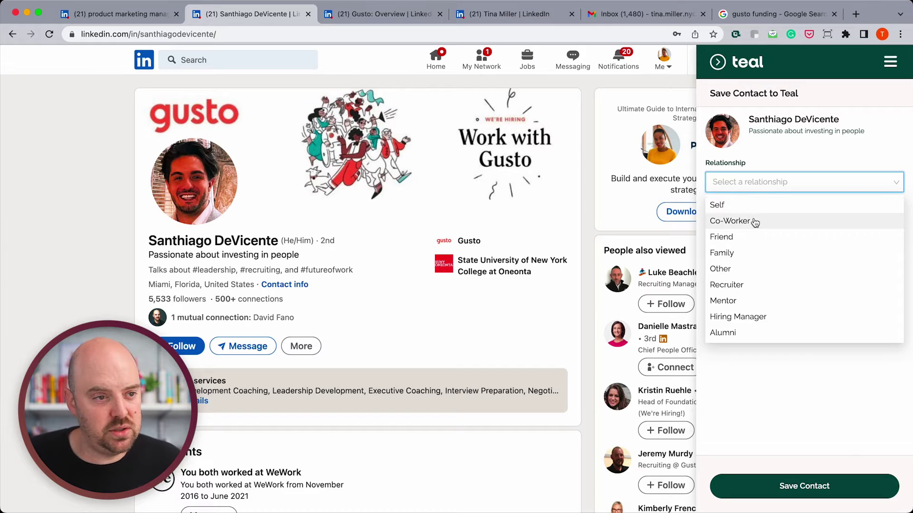
pyautogui.click(754, 222)
pyautogui.click(755, 227)
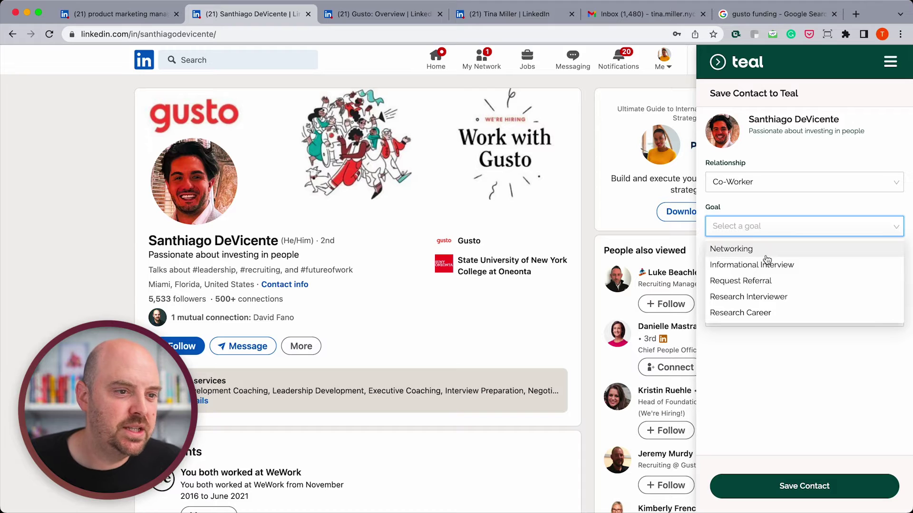
pyautogui.click(762, 280)
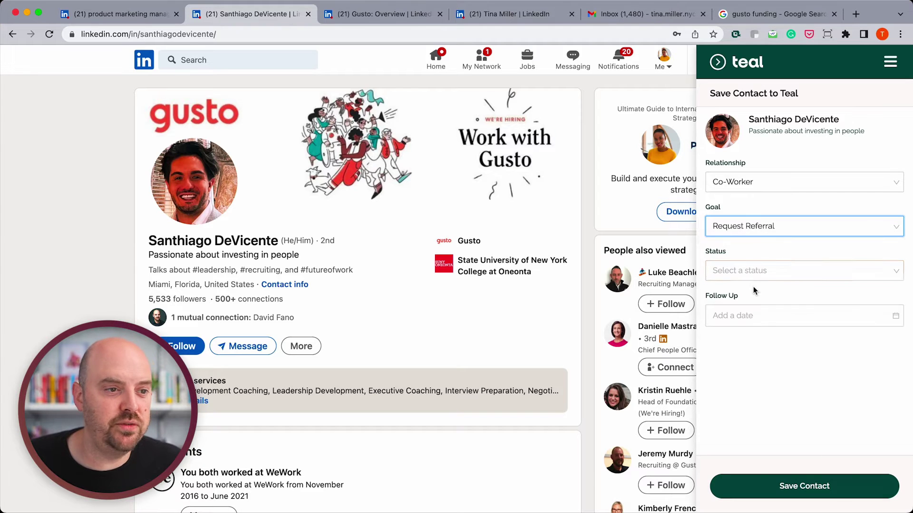
pyautogui.click(755, 278)
pyautogui.click(764, 294)
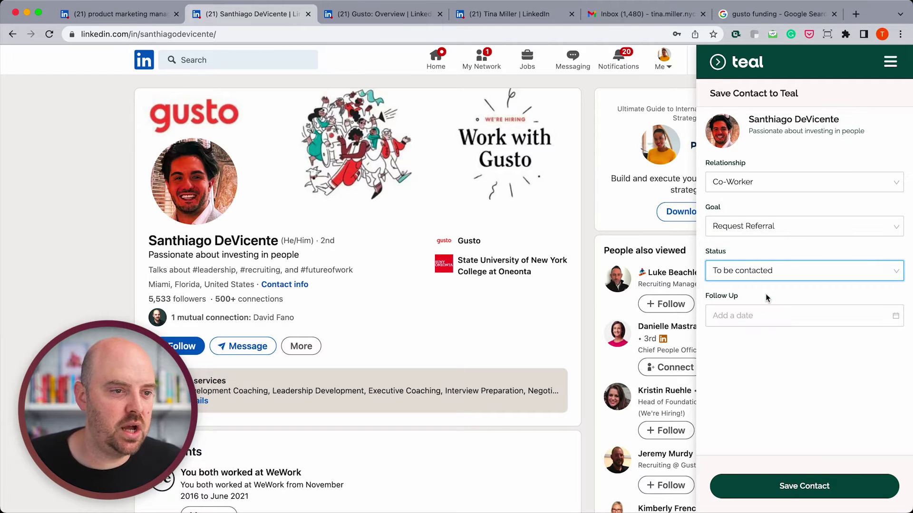
pyautogui.click(764, 317)
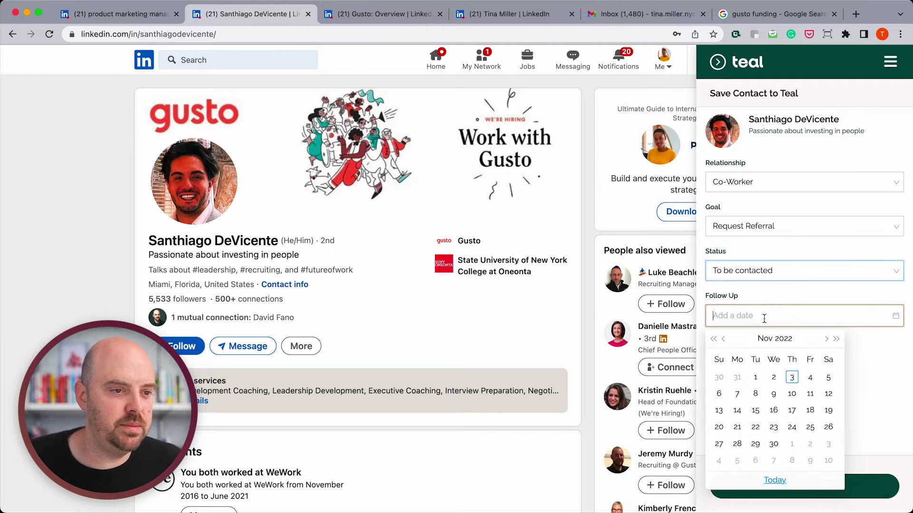
pyautogui.click(737, 394)
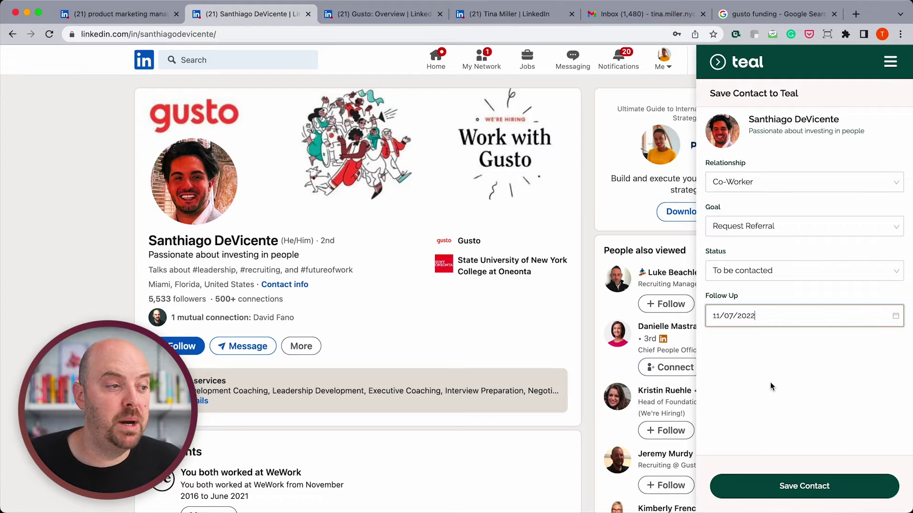
pyautogui.click(804, 487)
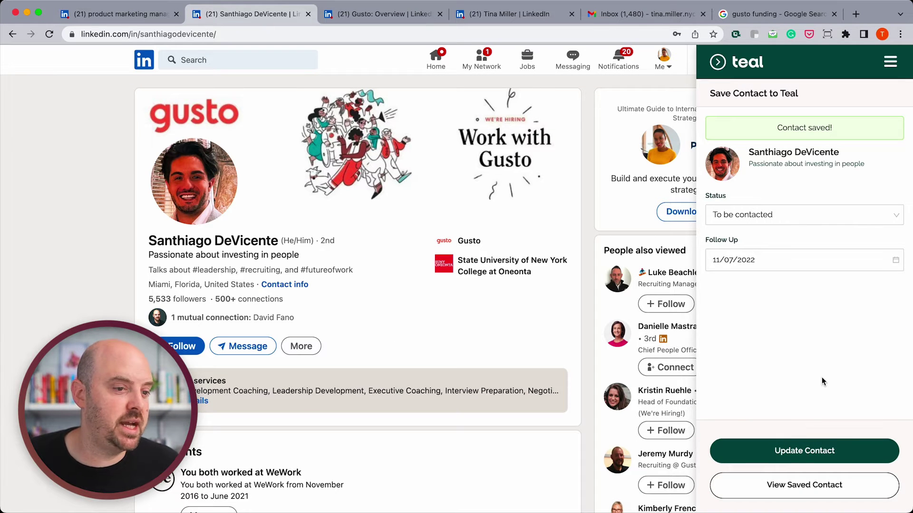
# Open the saved contact's record in Teal and review the profile details, career summary, experience and notes
pyautogui.click(813, 490)
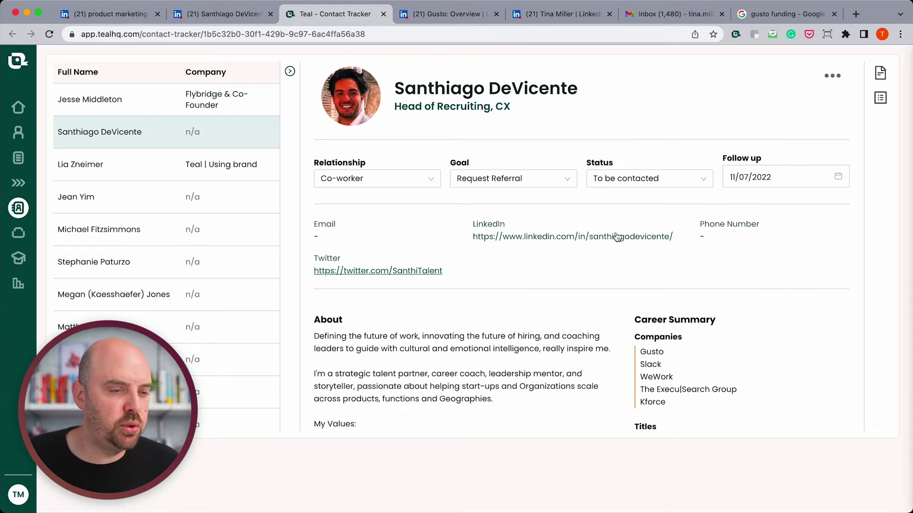
pyautogui.scroll(-5, 586, 259)
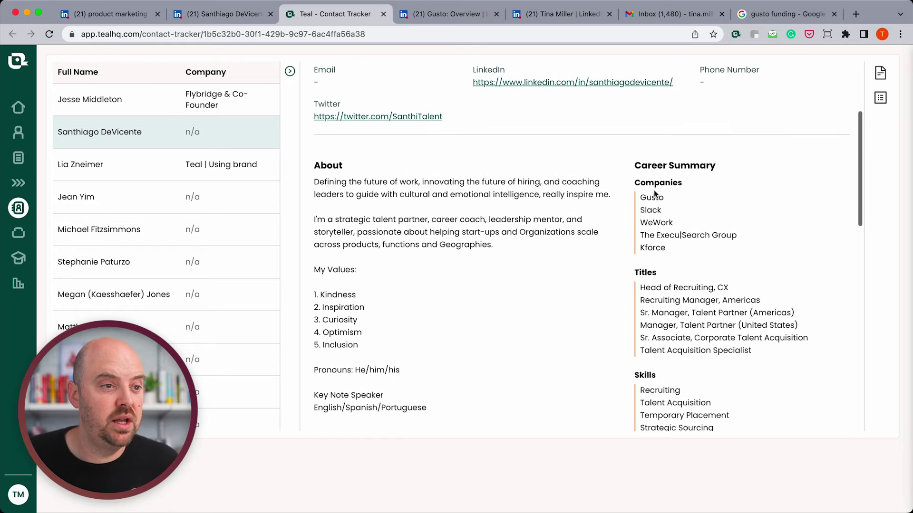
pyautogui.scroll(-2, 656, 242)
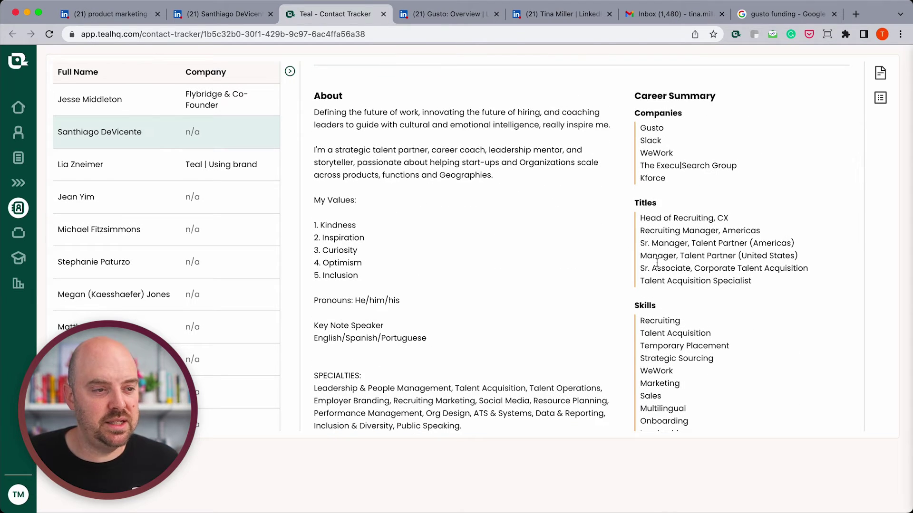
pyautogui.scroll(-8, 656, 279)
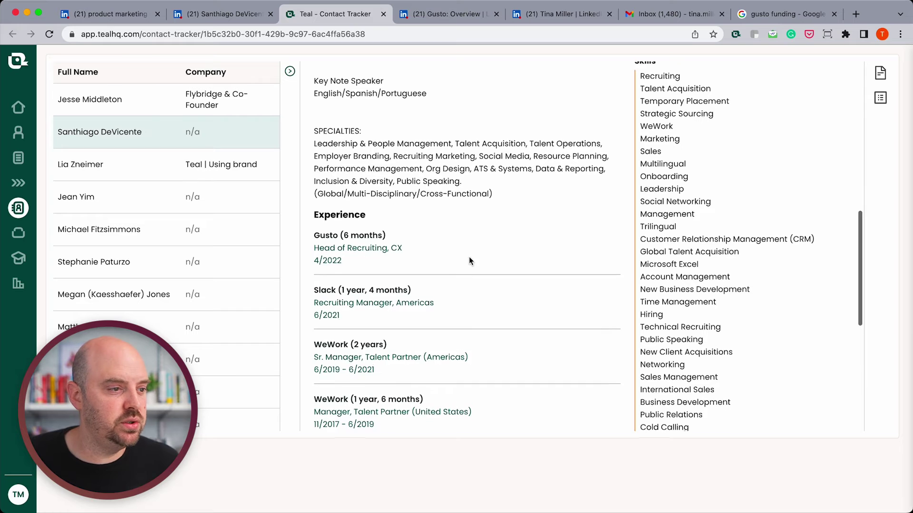
pyautogui.scroll(-7, 504, 261)
pyautogui.scroll(18, 495, 259)
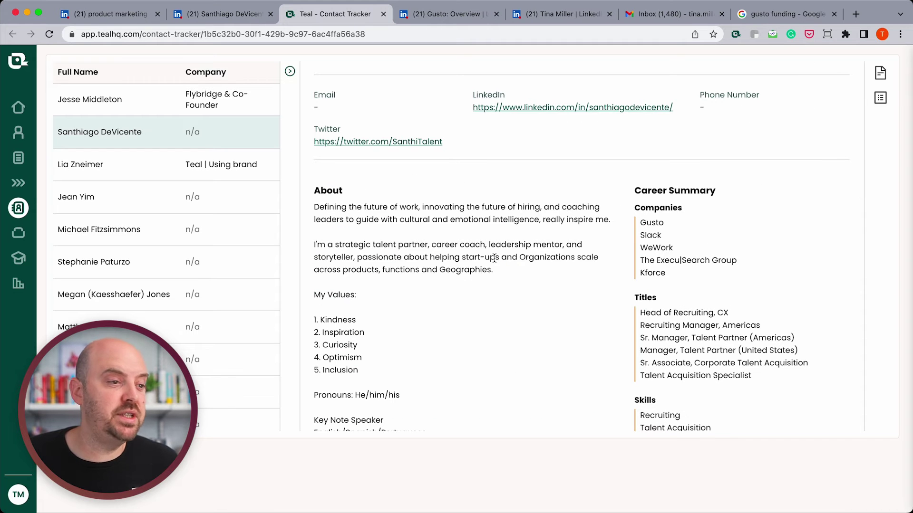
pyautogui.scroll(3, 547, 252)
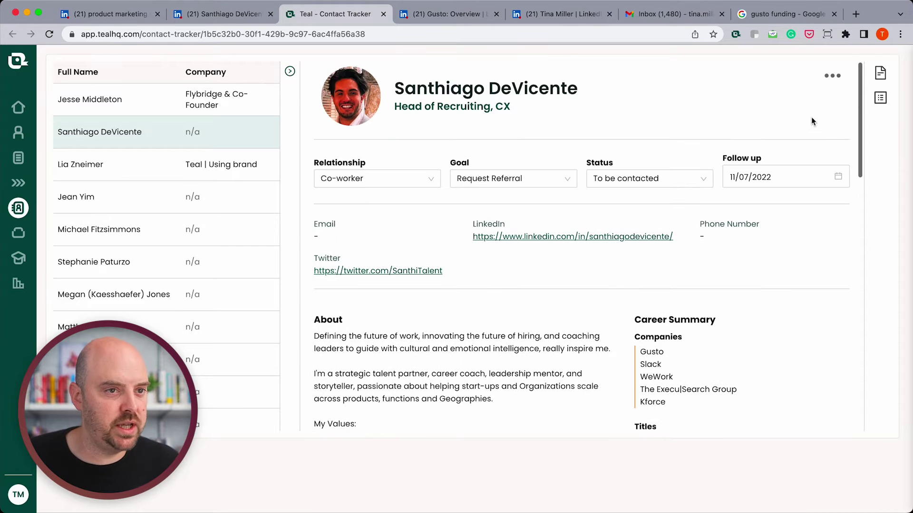
pyautogui.click(881, 74)
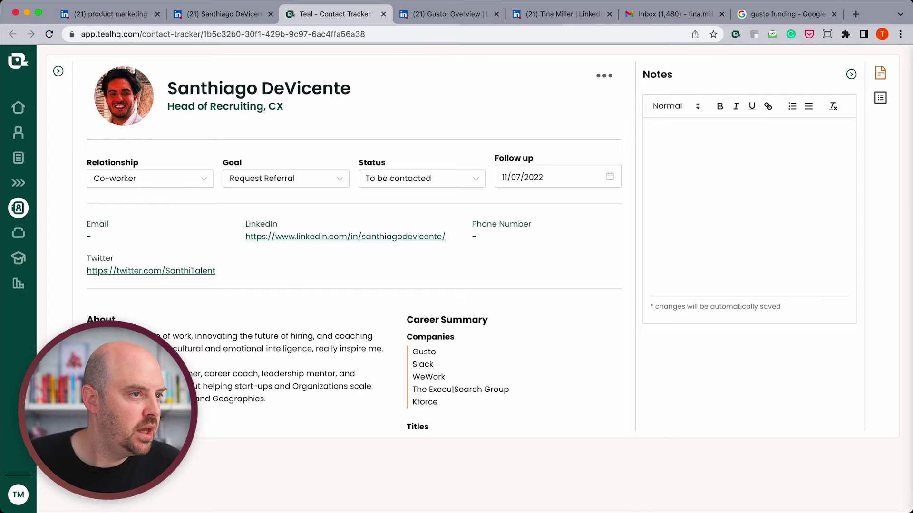
# Save the company Gusto to Teal from its LinkedIn page with a four-star excitement rating
pyautogui.click(447, 14)
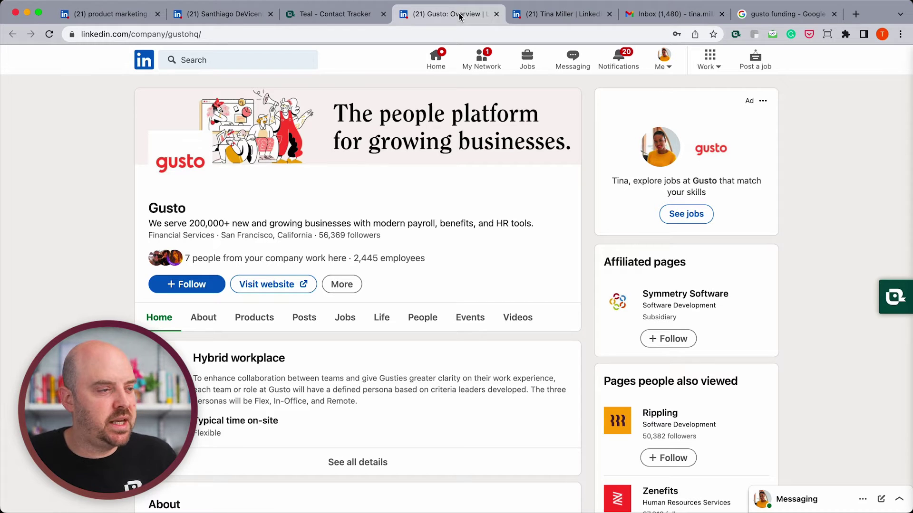
pyautogui.click(876, 308)
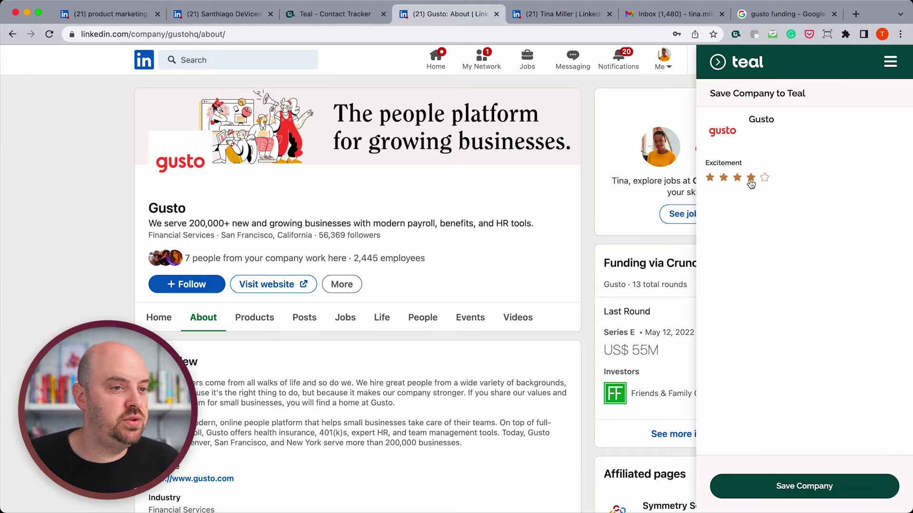
pyautogui.click(751, 178)
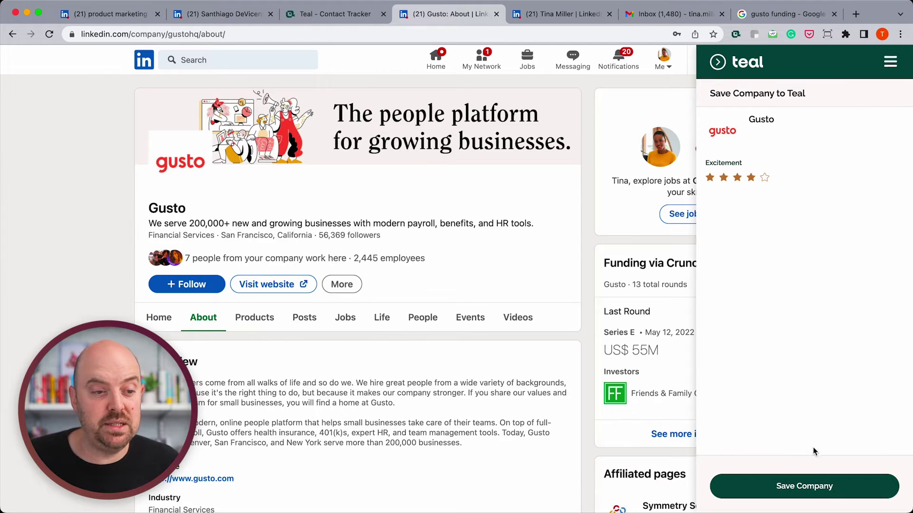
pyautogui.click(810, 485)
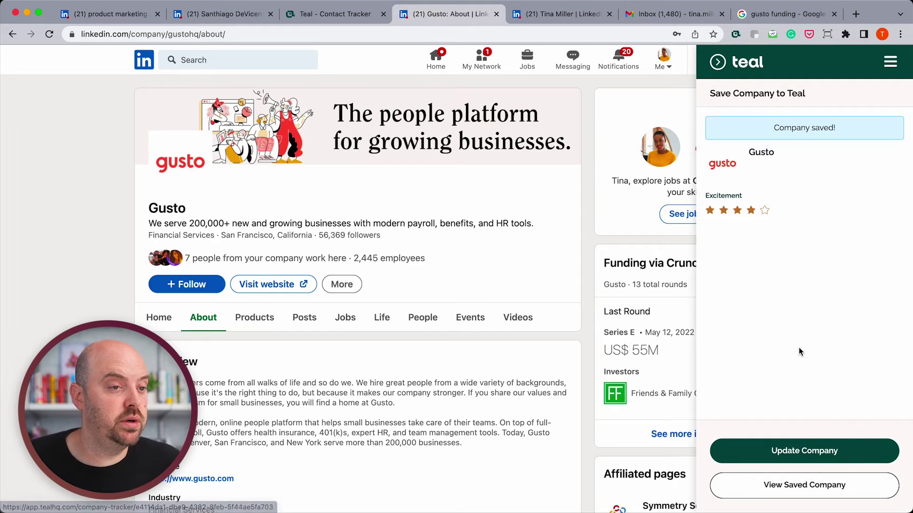
# Run Teal's LinkedIn Review on the user's own profile and read the Banner recommendations
pyautogui.click(563, 19)
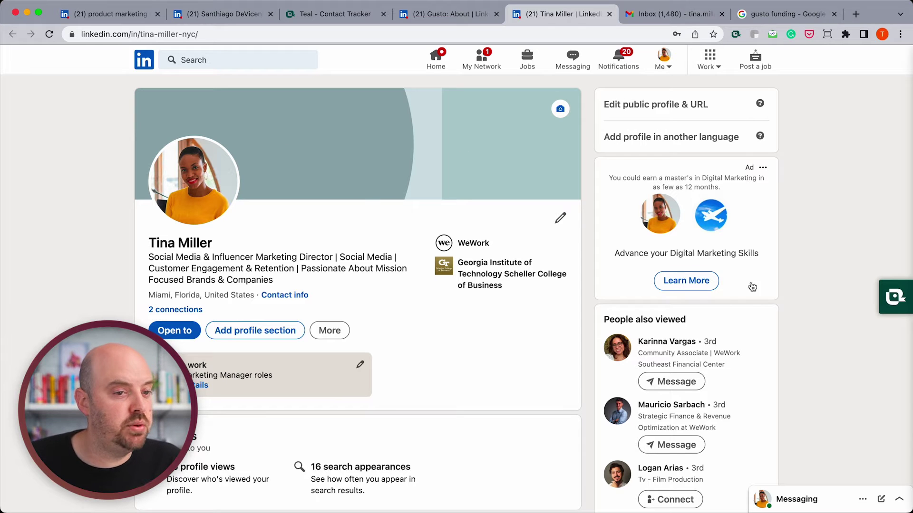
pyautogui.click(878, 298)
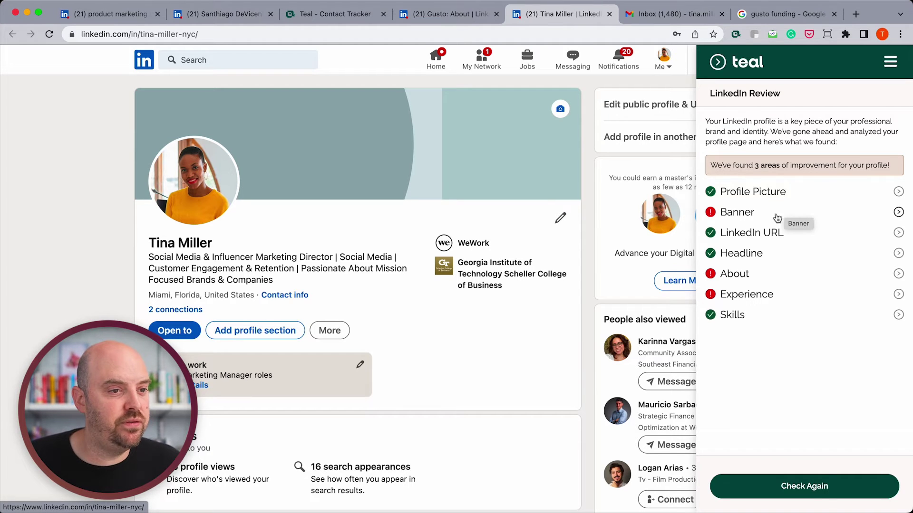
pyautogui.click(750, 215)
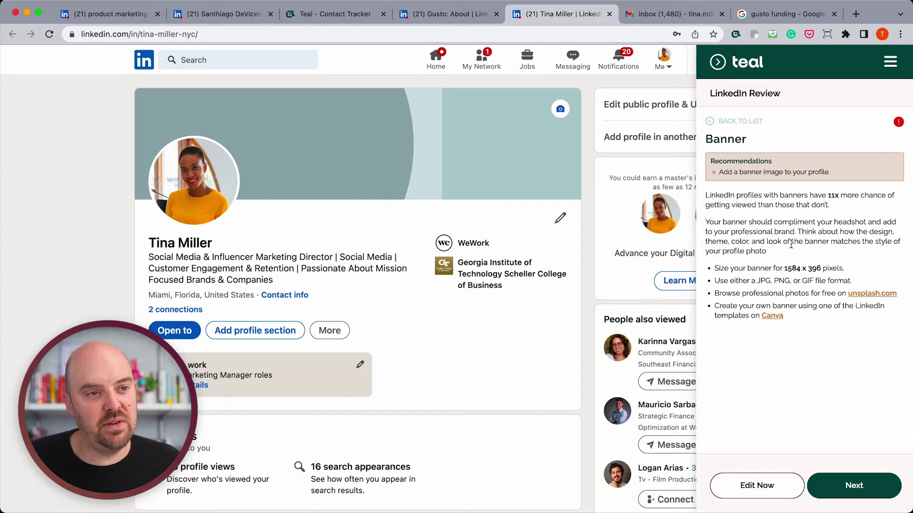
pyautogui.click(718, 122)
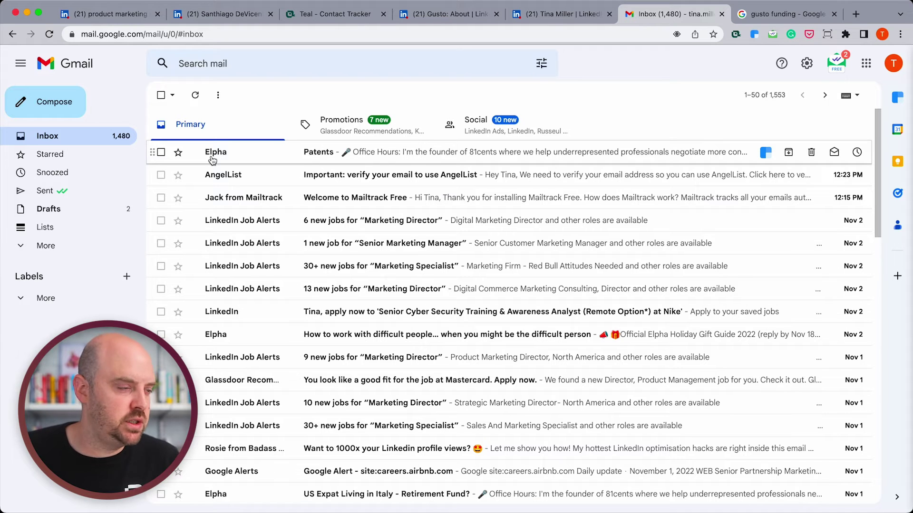
# Start a new email message and select the company Gusto (gusto.com) in the Clearbit email finder
pyautogui.click(54, 105)
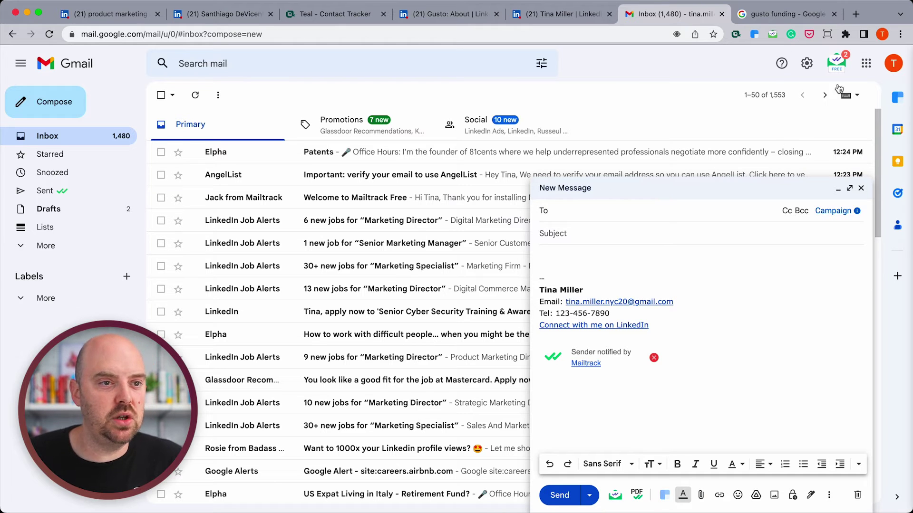
pyautogui.click(896, 102)
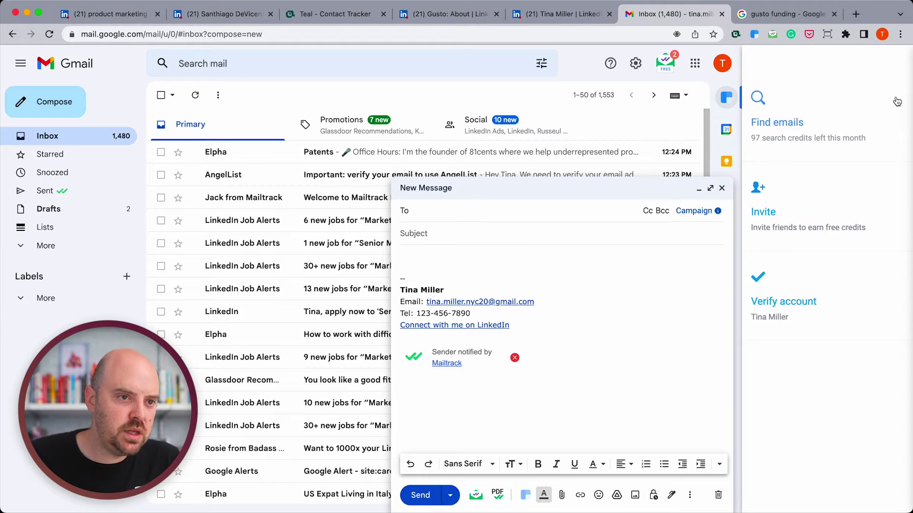
pyautogui.click(779, 125)
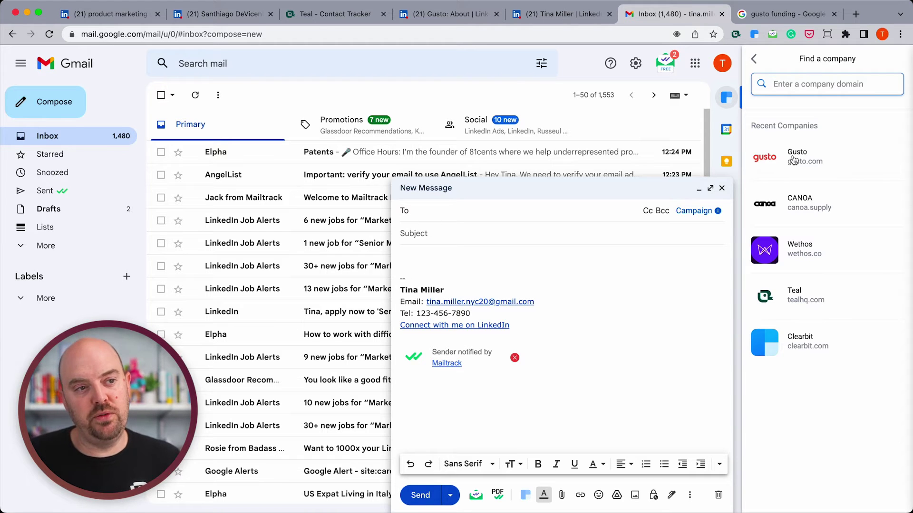
pyautogui.write('gusto')
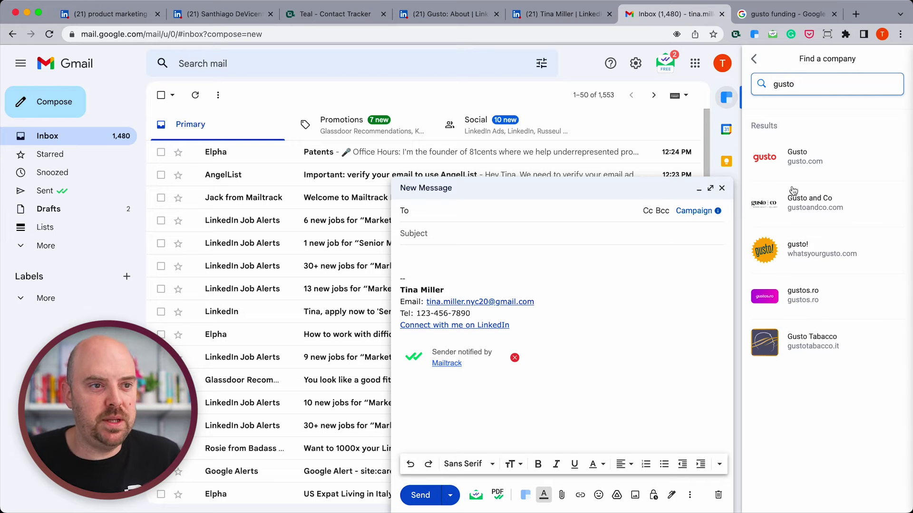
pyautogui.click(765, 146)
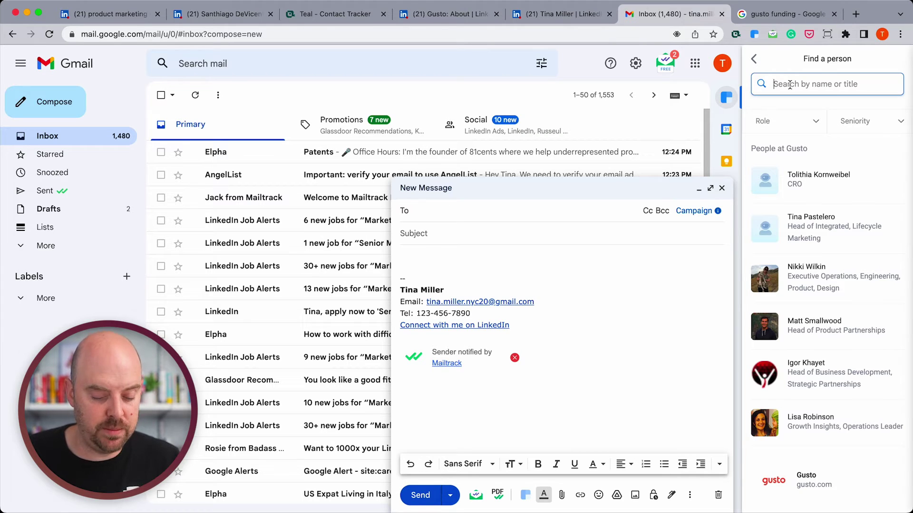
# Search the people at Gusto for "Recruiting" and view the email details of one recruiting contact
pyautogui.write('Recruiting')
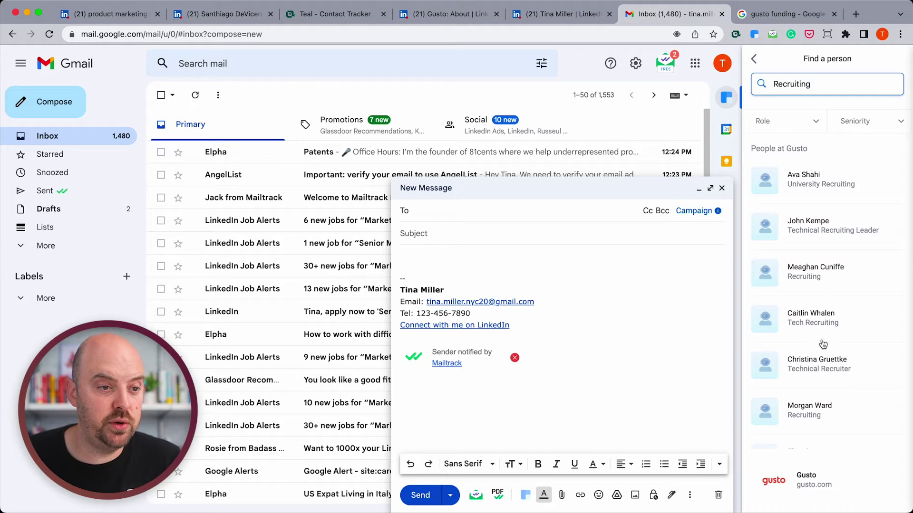
pyautogui.scroll(-4, 808, 297)
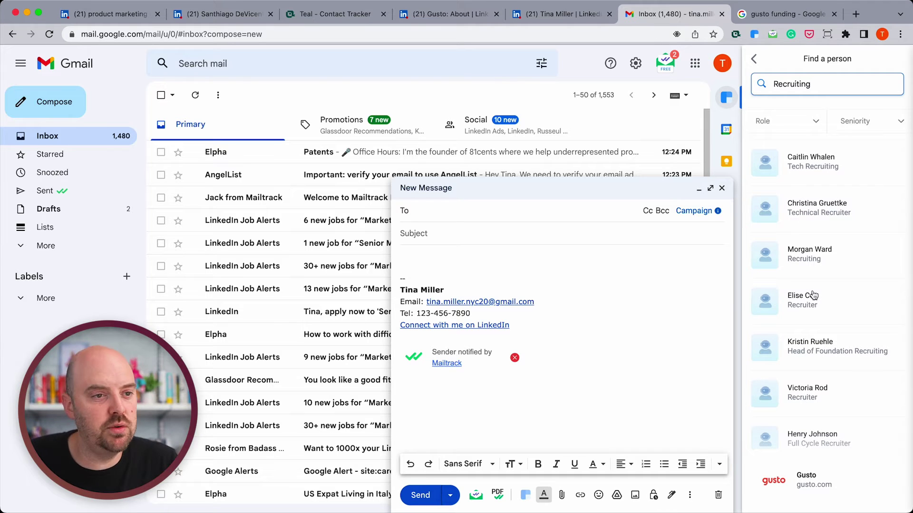
pyautogui.scroll(1, 812, 295)
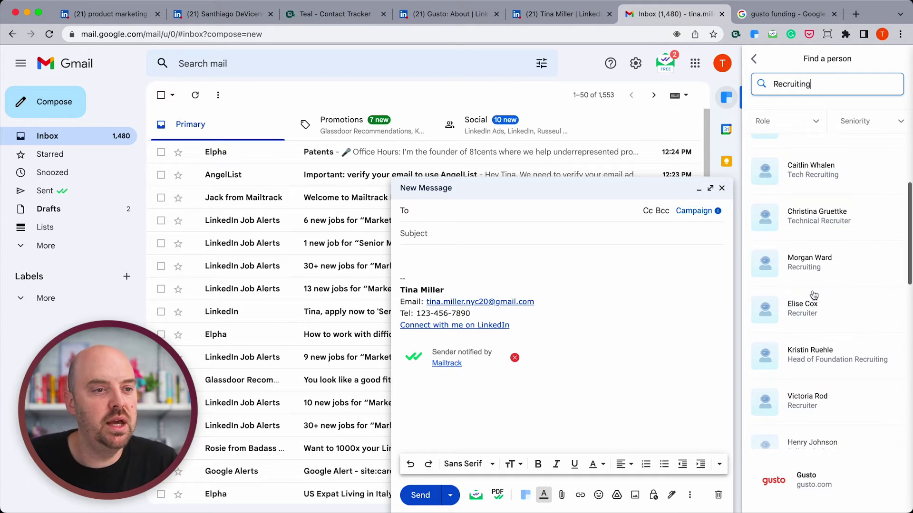
pyautogui.click(804, 265)
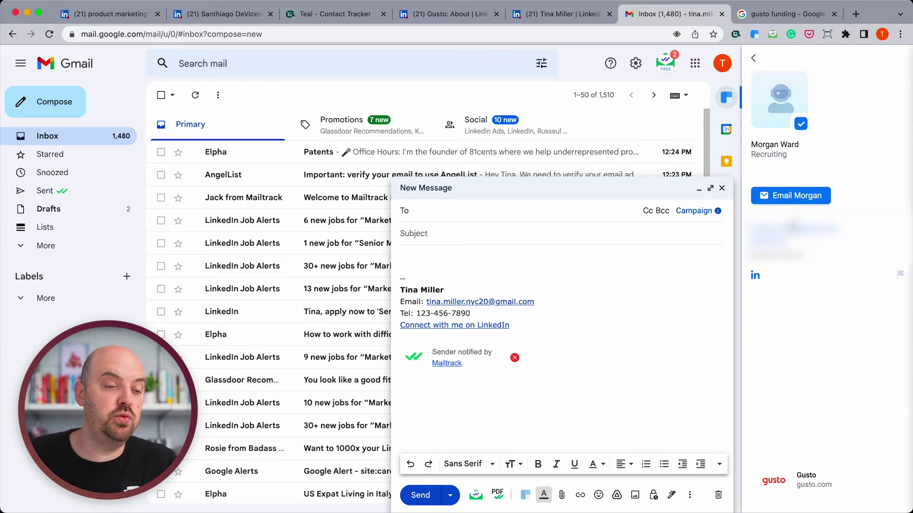
pyautogui.click(754, 60)
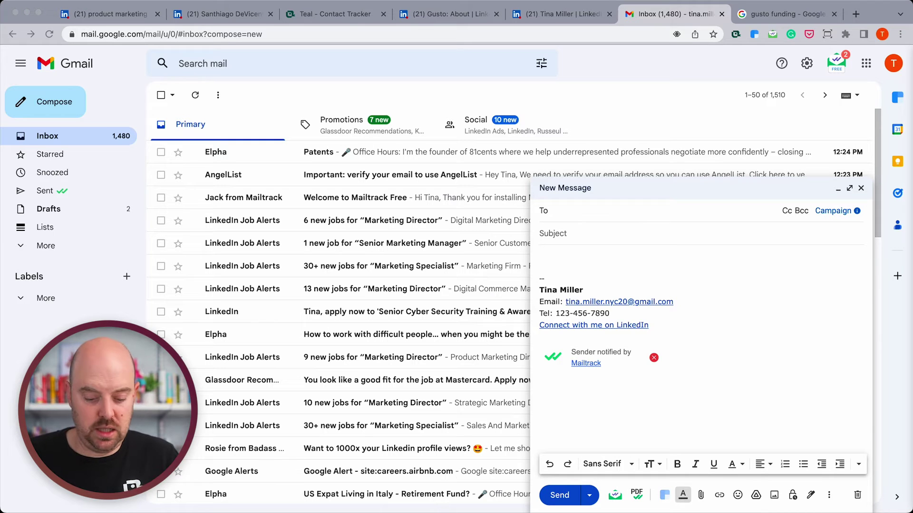
# Write a message about working together at WeWork and catching up on the Gusto role, applying Grammarly's corrections "to work", "catch up" and "you're"
pyautogui.click(554, 250)
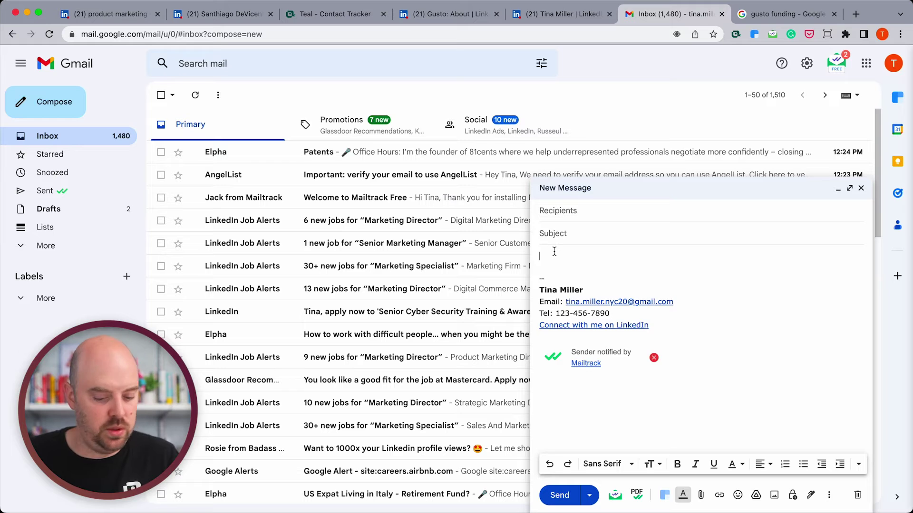
pyautogui.write('Dear Santhi,  It was such a pleasure work together at WeWork. Your kindness and empathy skills were the best in the office, If you have the chance, I’d love to catch  up and learn more about what your doing in your new role at Gusto.  Best,  Tina')
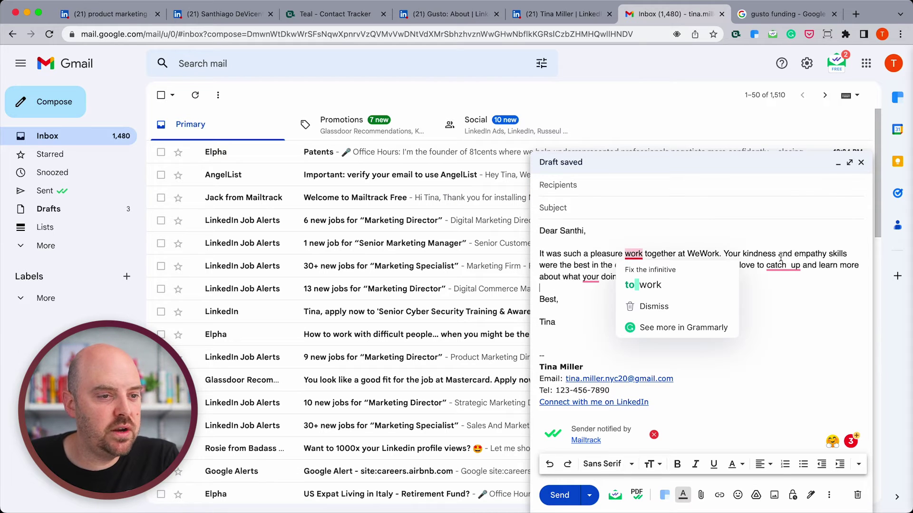
pyautogui.moveTo(799, 269)
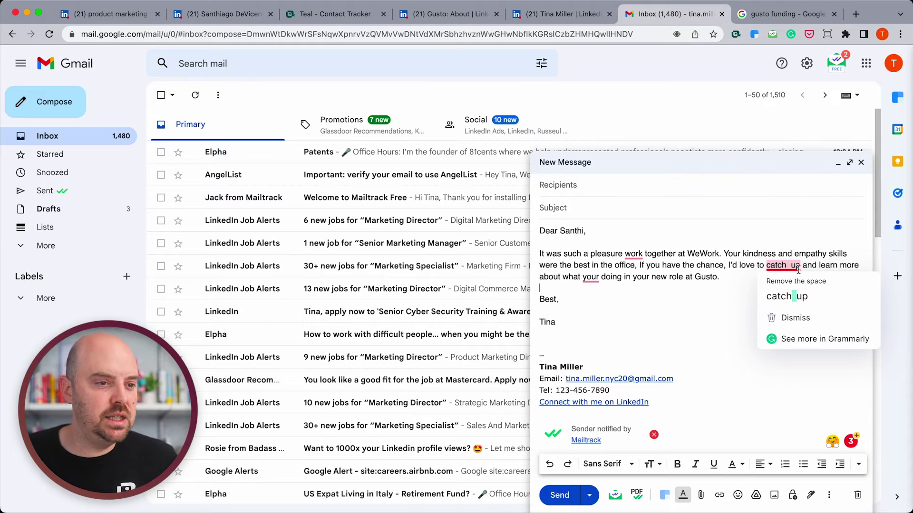
pyautogui.moveTo(635, 257)
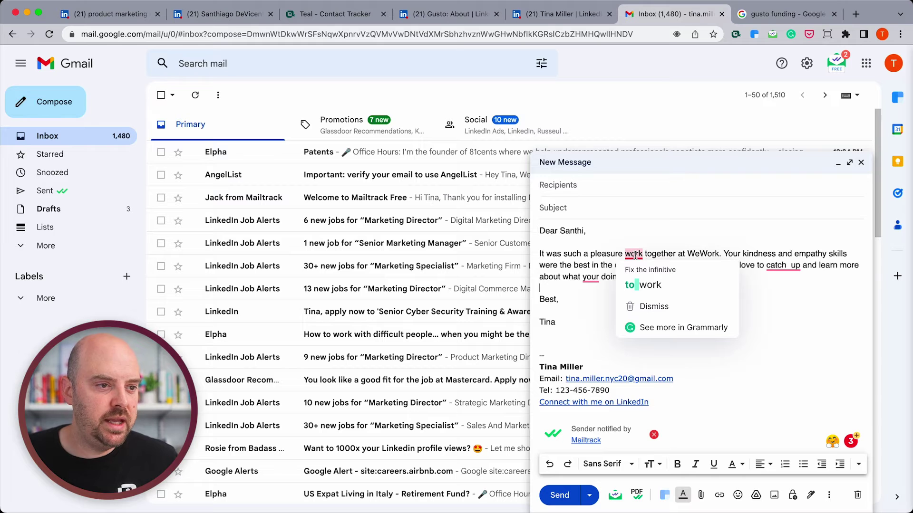
pyautogui.click(639, 285)
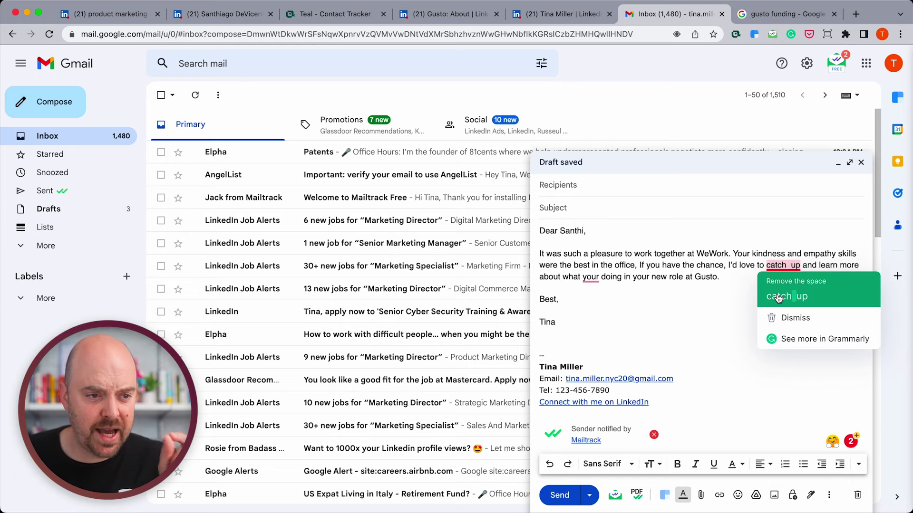
pyautogui.click(778, 296)
pyautogui.moveTo(591, 279)
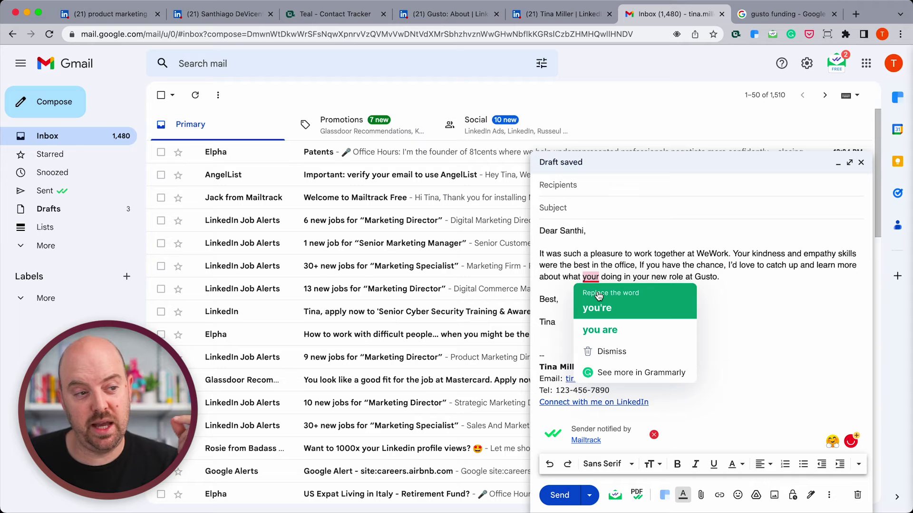
pyautogui.click(599, 296)
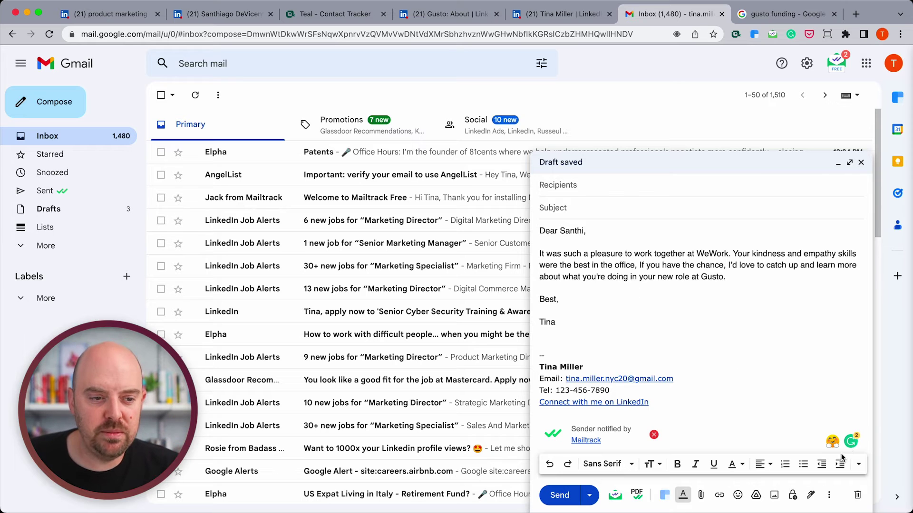
pyautogui.moveTo(848, 445)
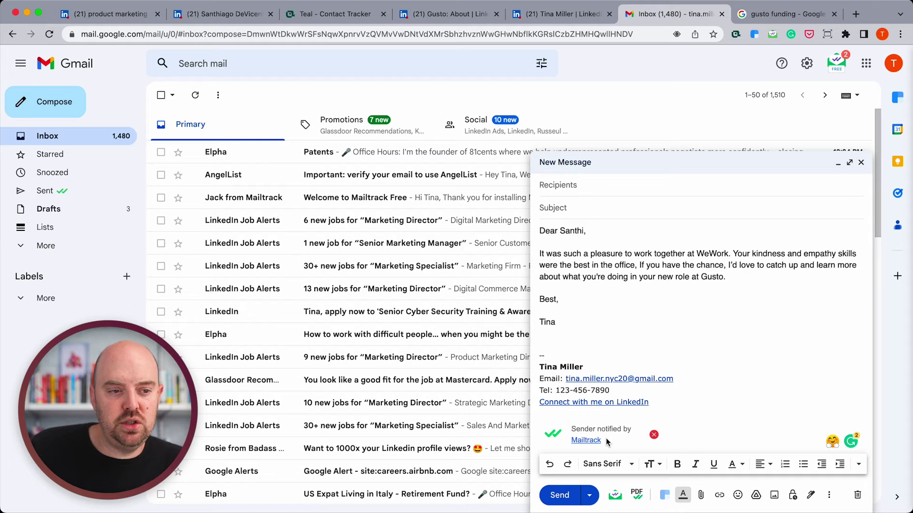
# Remove the Mailtrack signature from the message, dismiss the upgrade offer and check the Mailtrack tracking options for this email
pyautogui.click(655, 436)
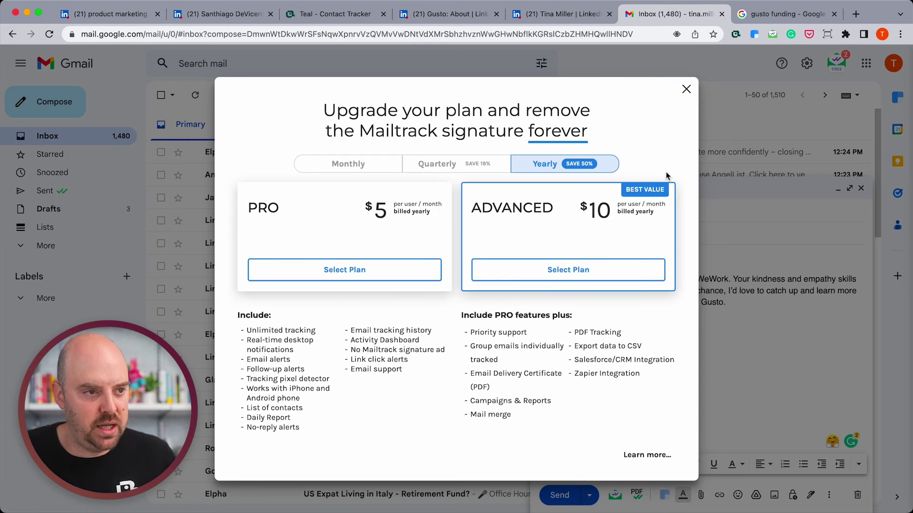
pyautogui.click(687, 89)
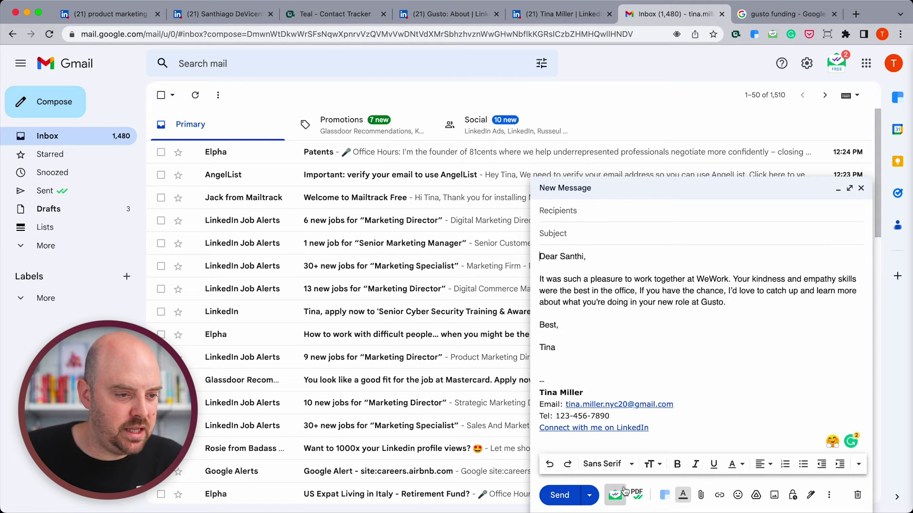
pyautogui.click(613, 497)
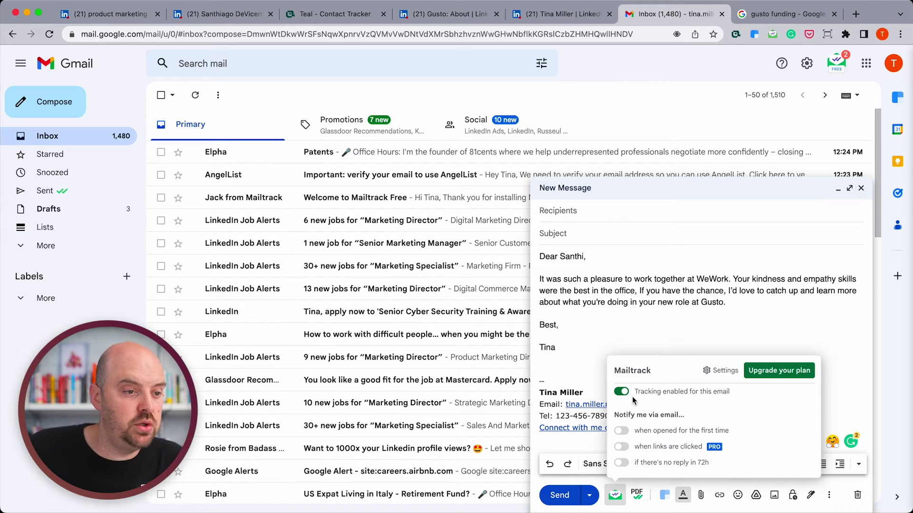
pyautogui.click(619, 318)
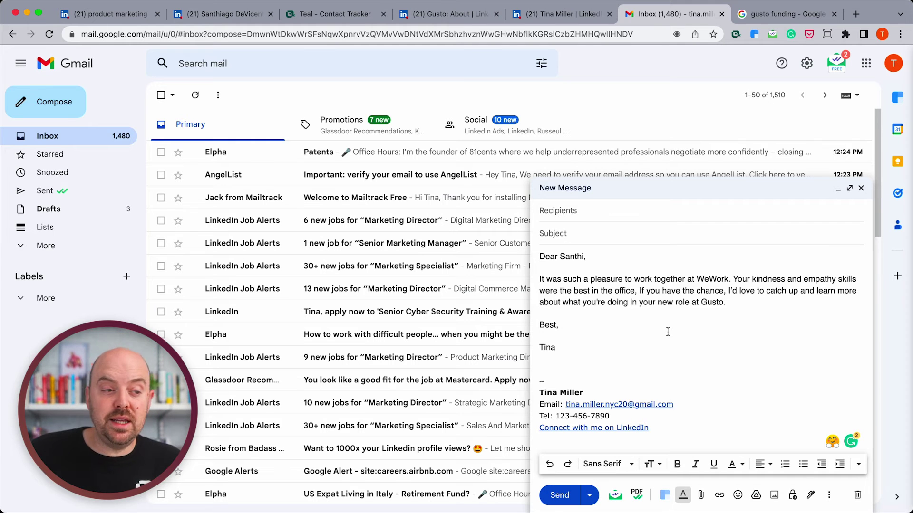
# Address the message to the suggested recipient, set the subject to "Position at Gusto" and send it
pyautogui.click(561, 209)
pyautogui.write('David')
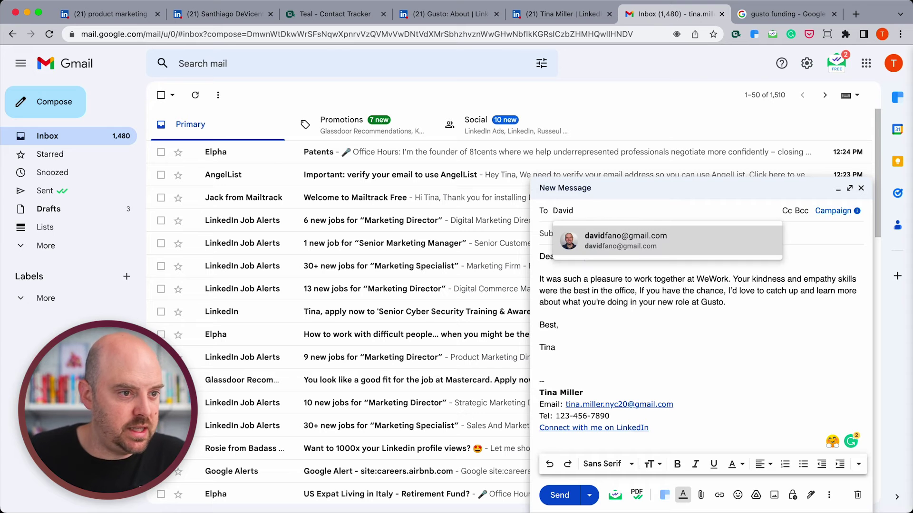
pyautogui.click(608, 232)
pyautogui.click(608, 232)
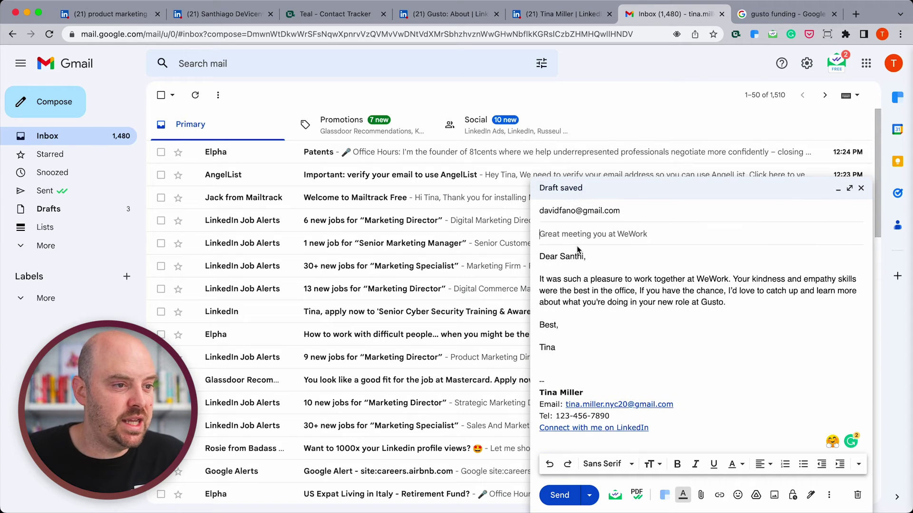
pyautogui.write('Position ')
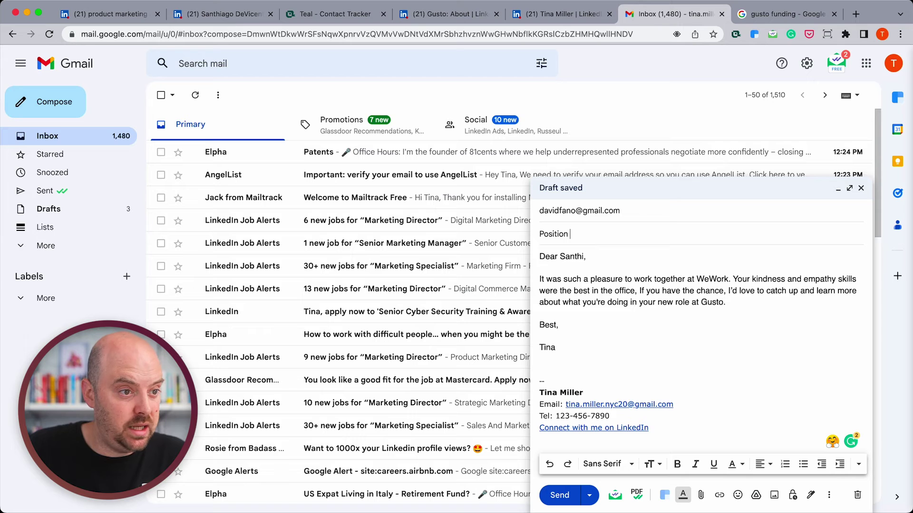
pyautogui.write('at Gusto')
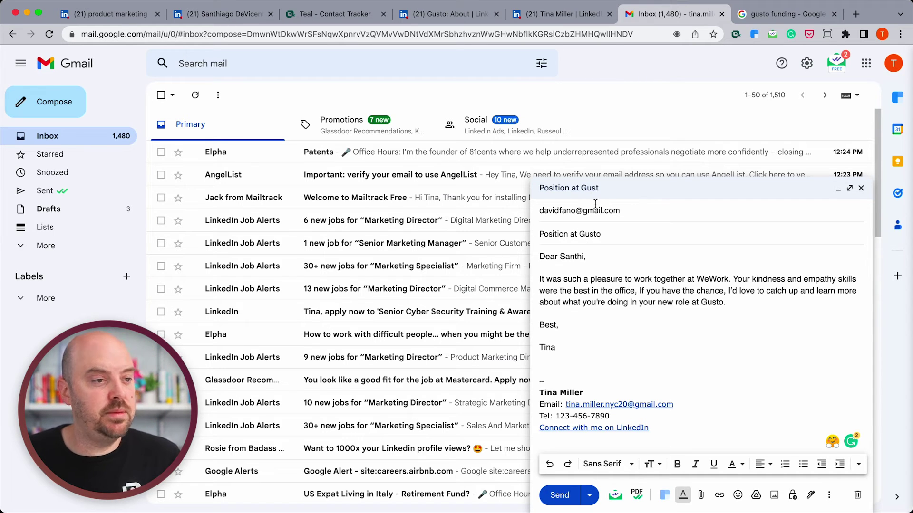
pyautogui.click(553, 497)
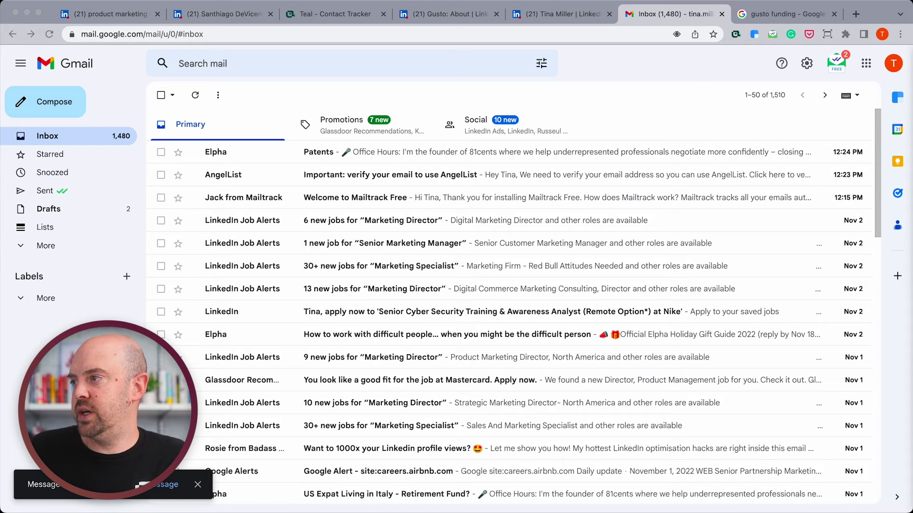
pyautogui.click(640, 125)
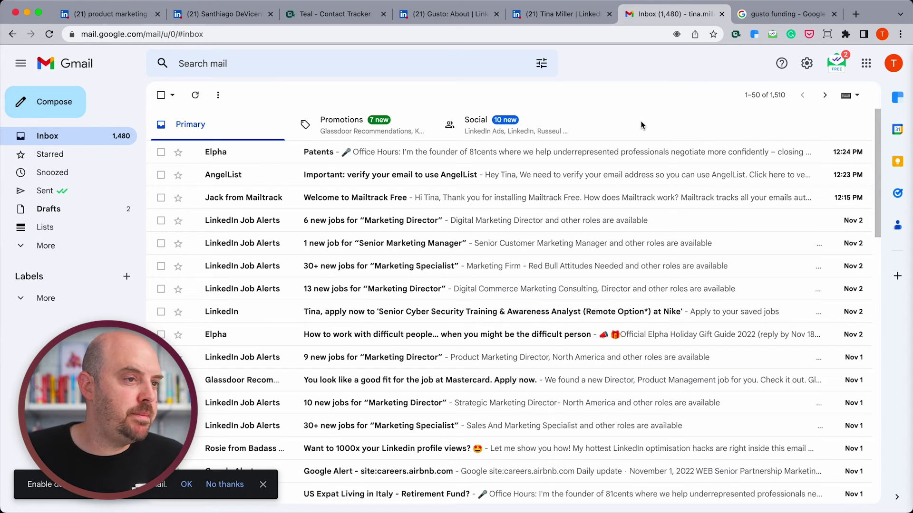
# Open the sent "Position at Gusto" message and check its Mailtrack tracking status
pyautogui.click(71, 194)
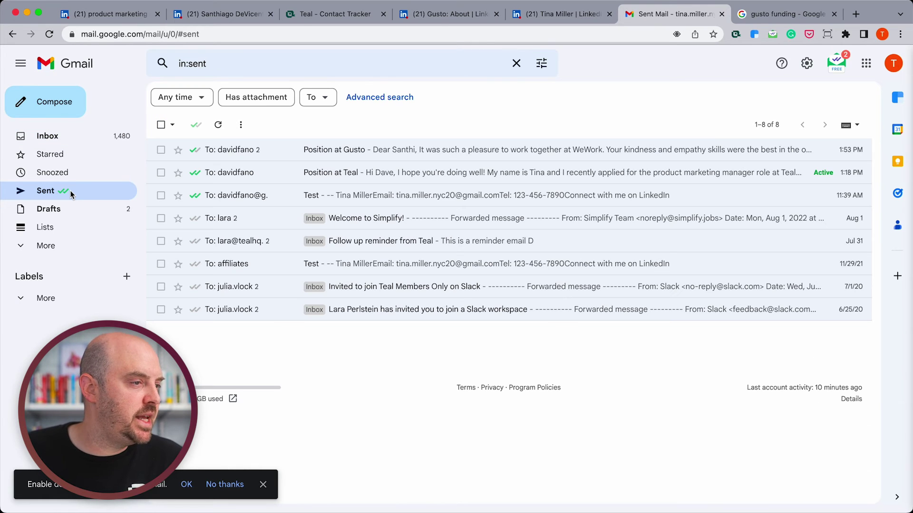
pyautogui.click(279, 147)
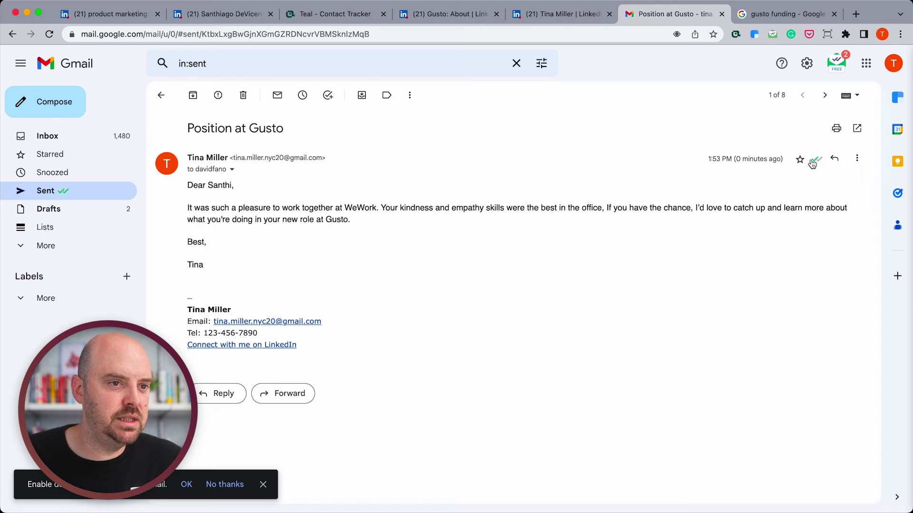
pyautogui.moveTo(815, 162)
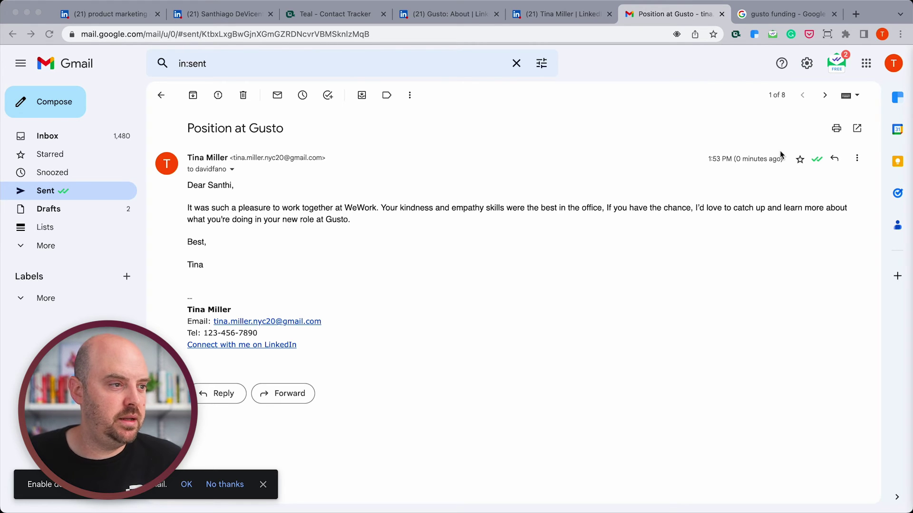
pyautogui.click(817, 160)
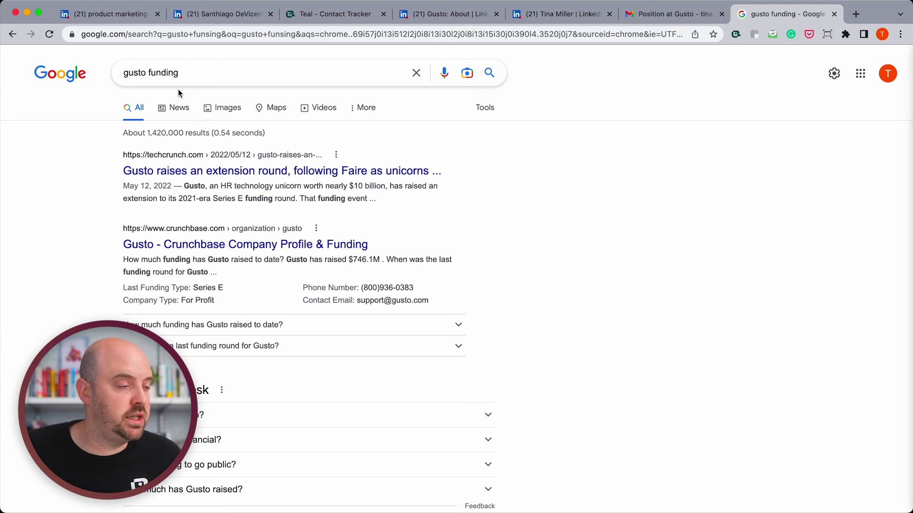
# Open the TechCrunch article on Gusto's extension round and save it to Pocket with the tags "gusto" and "funding"
pyautogui.click(280, 171)
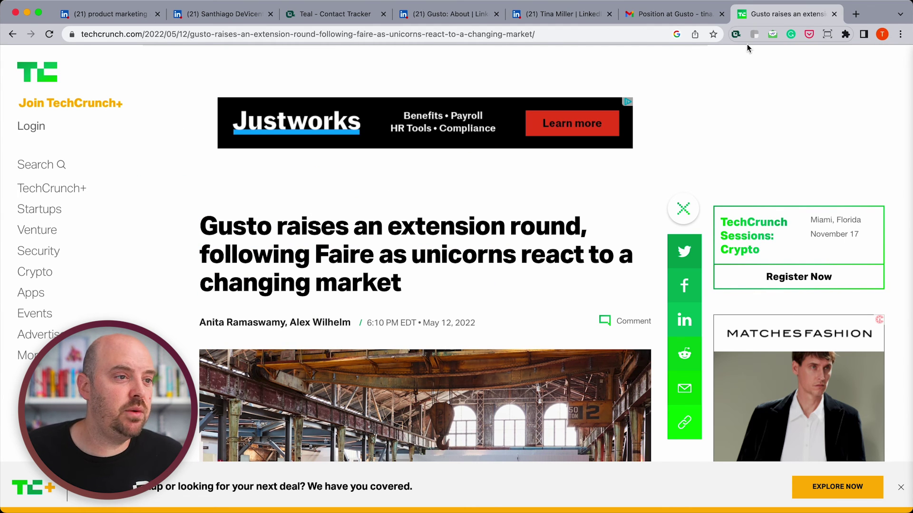
pyautogui.click(809, 34)
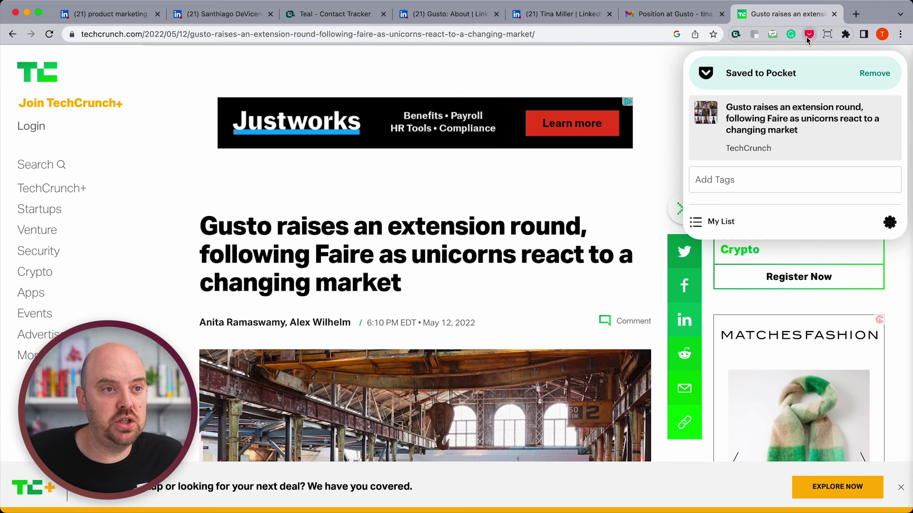
pyautogui.click(746, 180)
pyautogui.write('gusto')
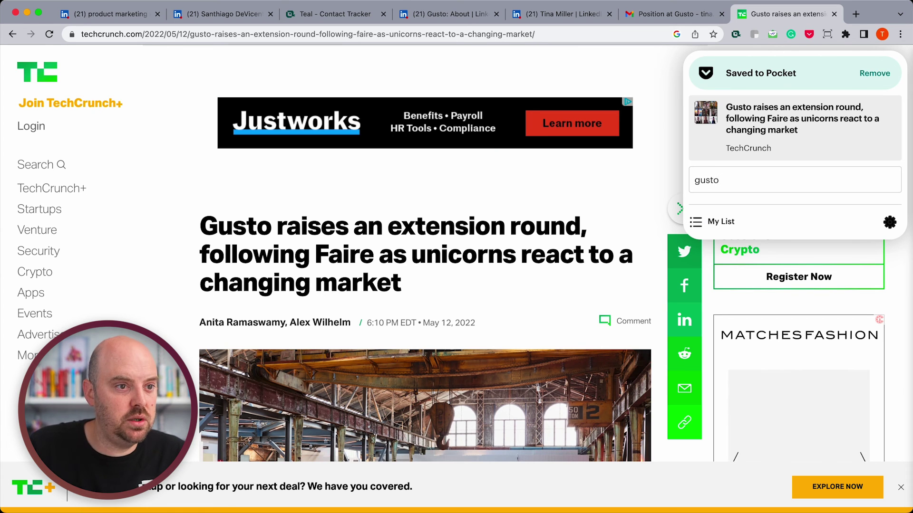
pyautogui.press('Return')
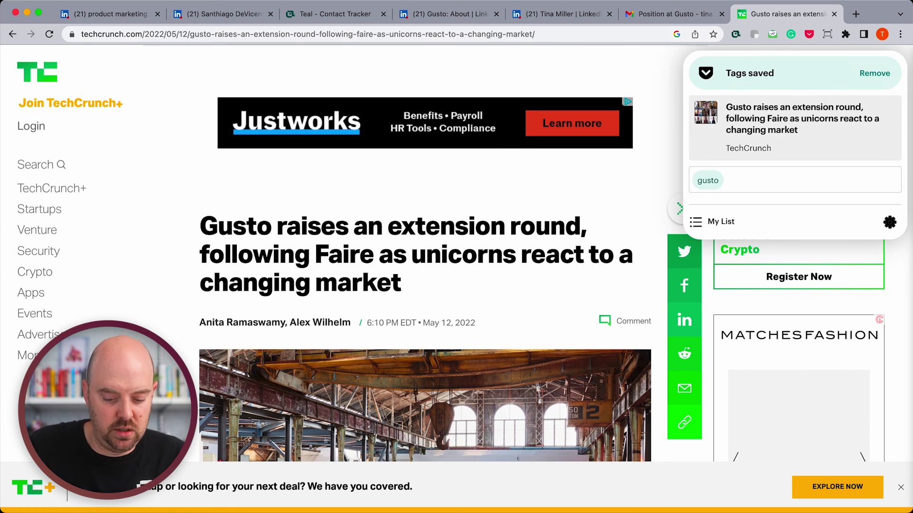
pyautogui.write('funding')
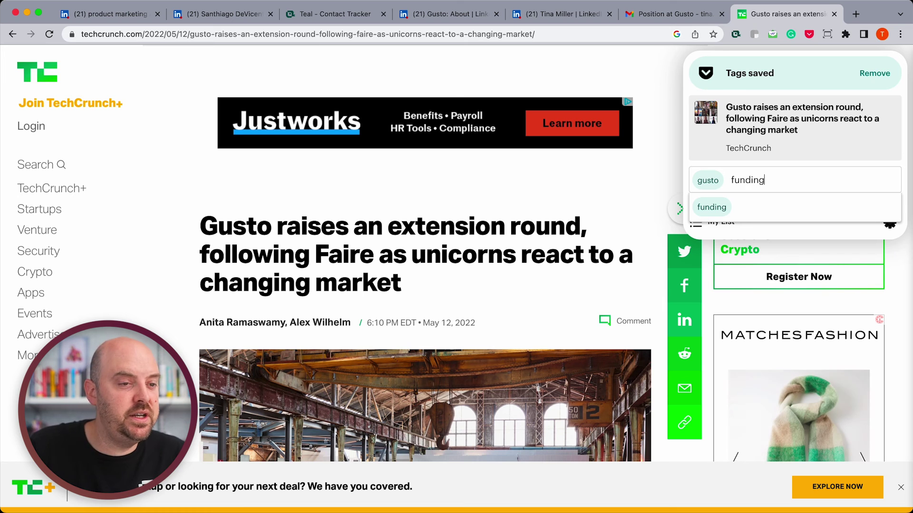
pyautogui.press('Return')
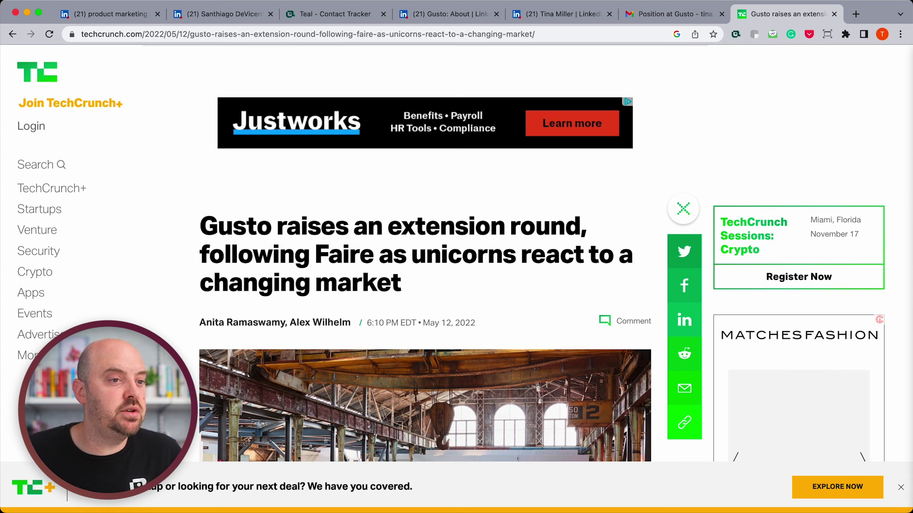
# Follow the article's Gusto link to gusto.com and save the site to Pocket with the existing "gusto" tag
pyautogui.scroll(-8, 544, 232)
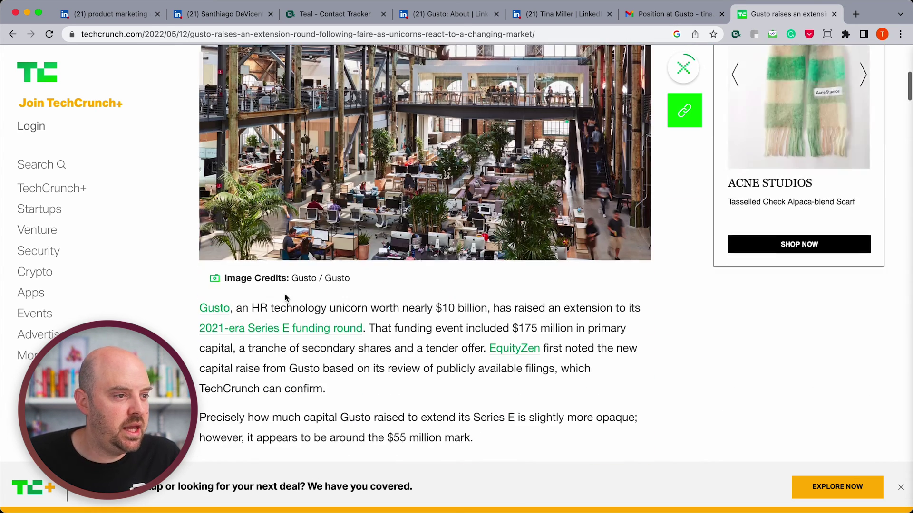
pyautogui.scroll(-3, 286, 297)
pyautogui.click(209, 202)
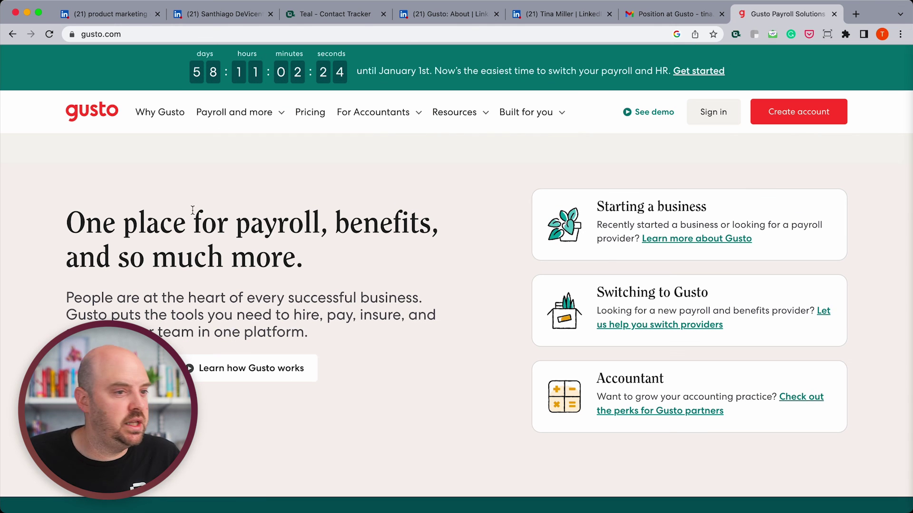
pyautogui.click(809, 33)
pyautogui.click(725, 153)
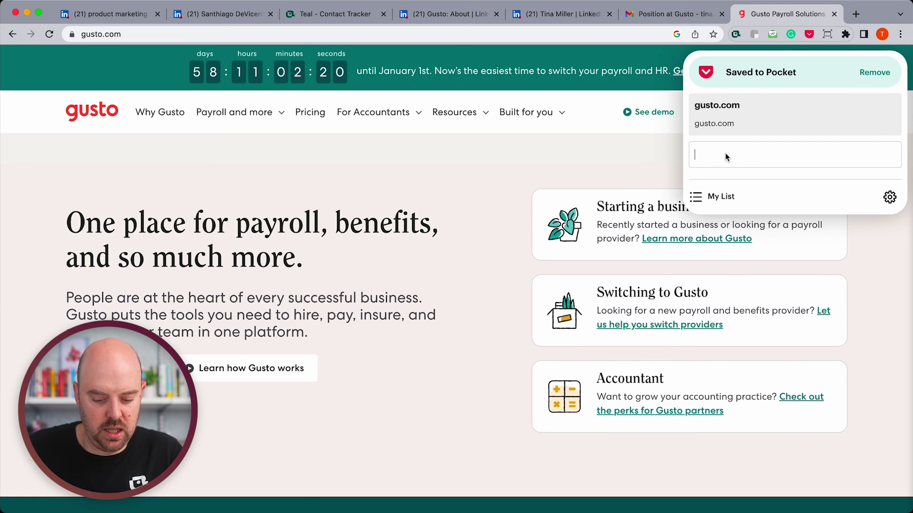
pyautogui.write('gusto')
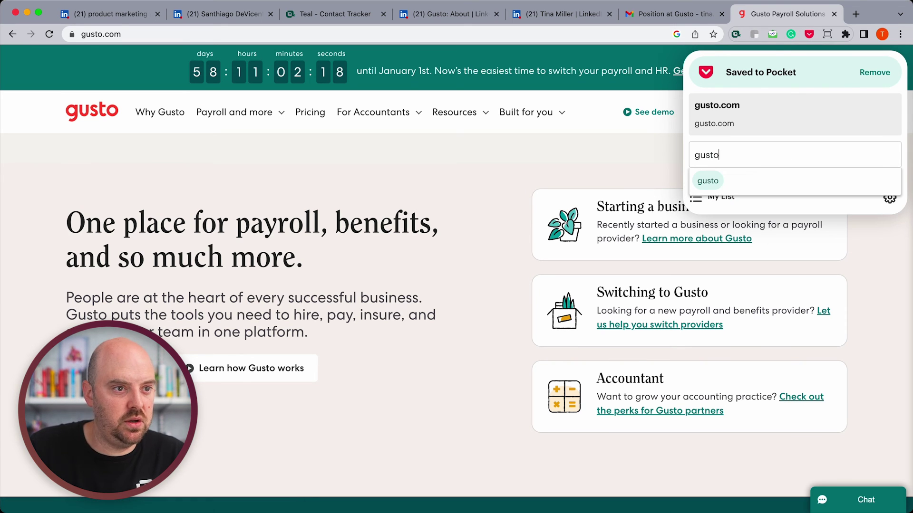
pyautogui.click(718, 180)
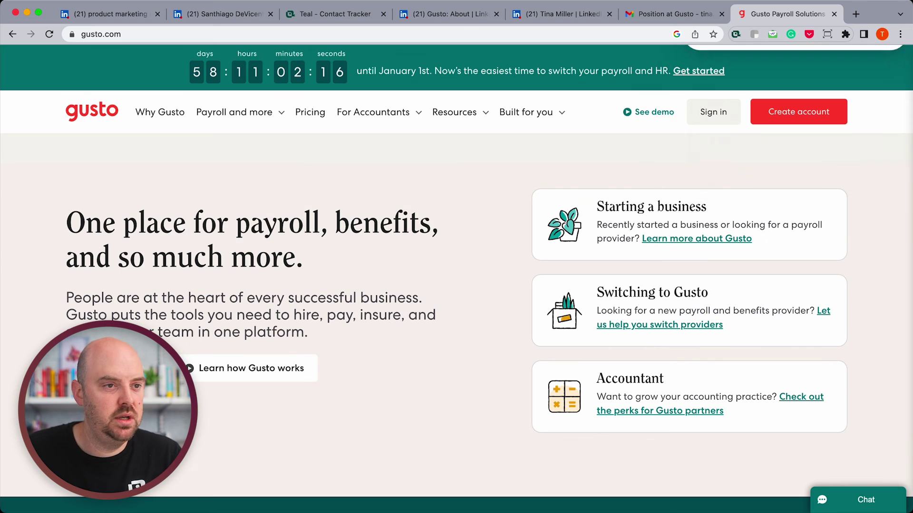
# Go to the saved list in Pocket and open the TechCrunch article about Gusto's extension round
pyautogui.click(808, 35)
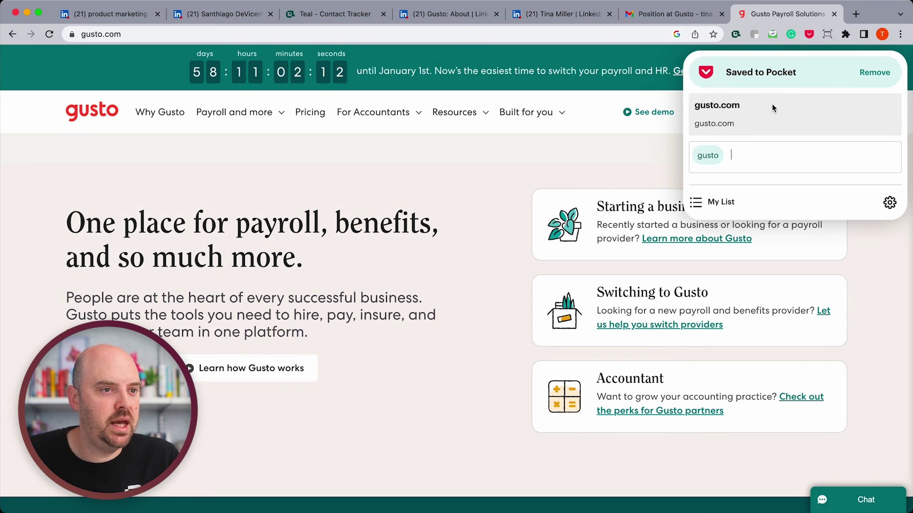
pyautogui.click(716, 201)
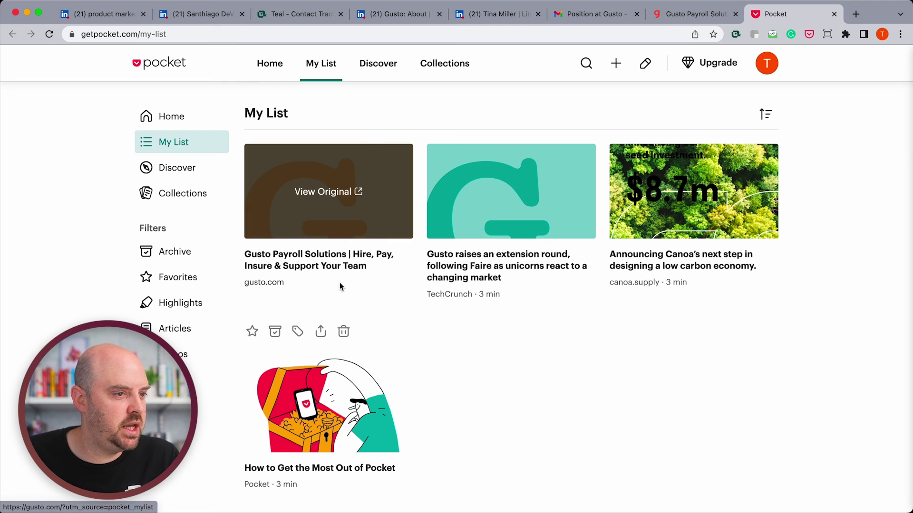
pyautogui.click(466, 199)
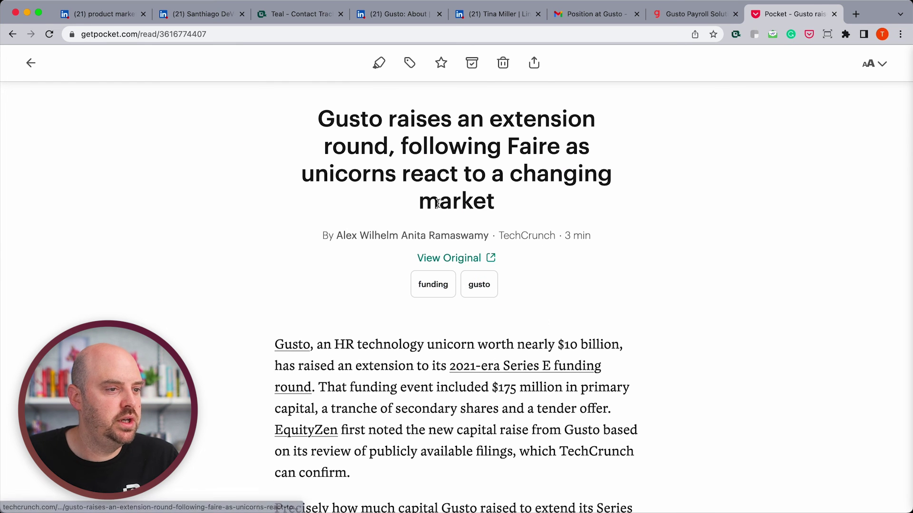
# Skim the saved article and list all Pocket items that share its "gusto" tag
pyautogui.scroll(-5, 449, 244)
pyautogui.scroll(5, 461, 287)
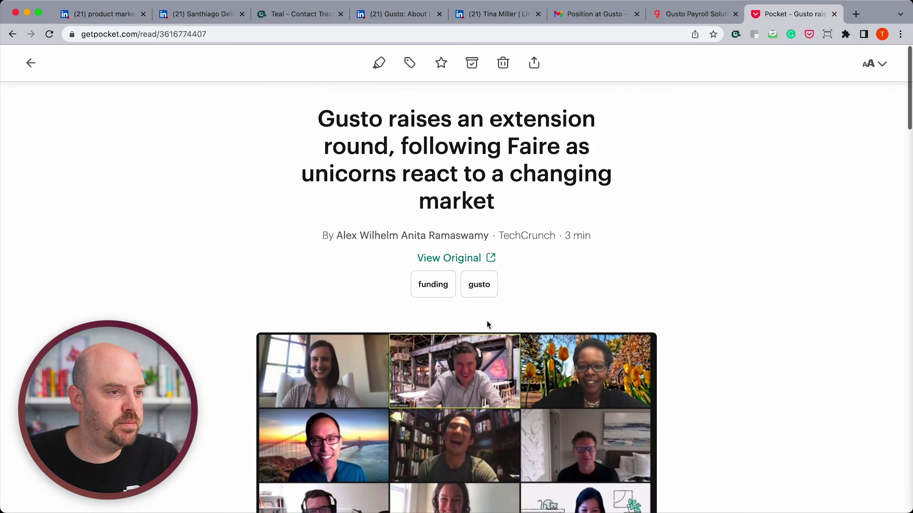
pyautogui.click(480, 285)
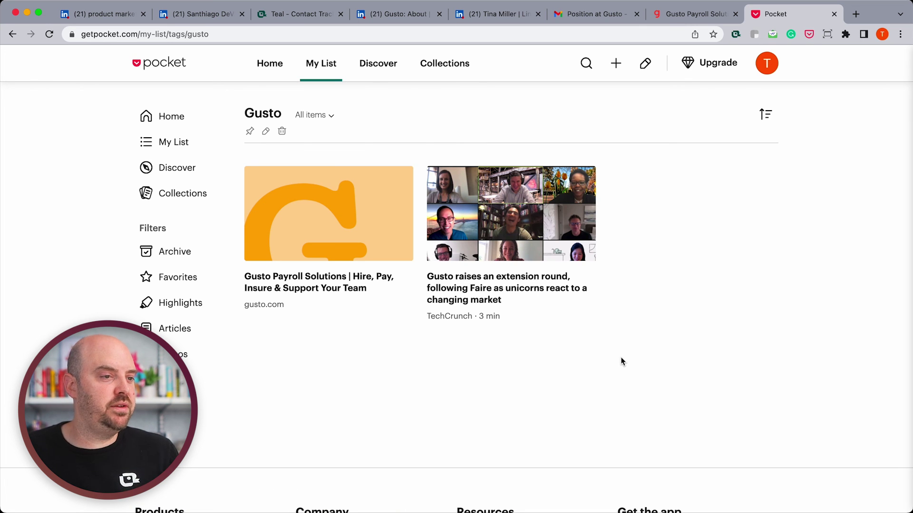